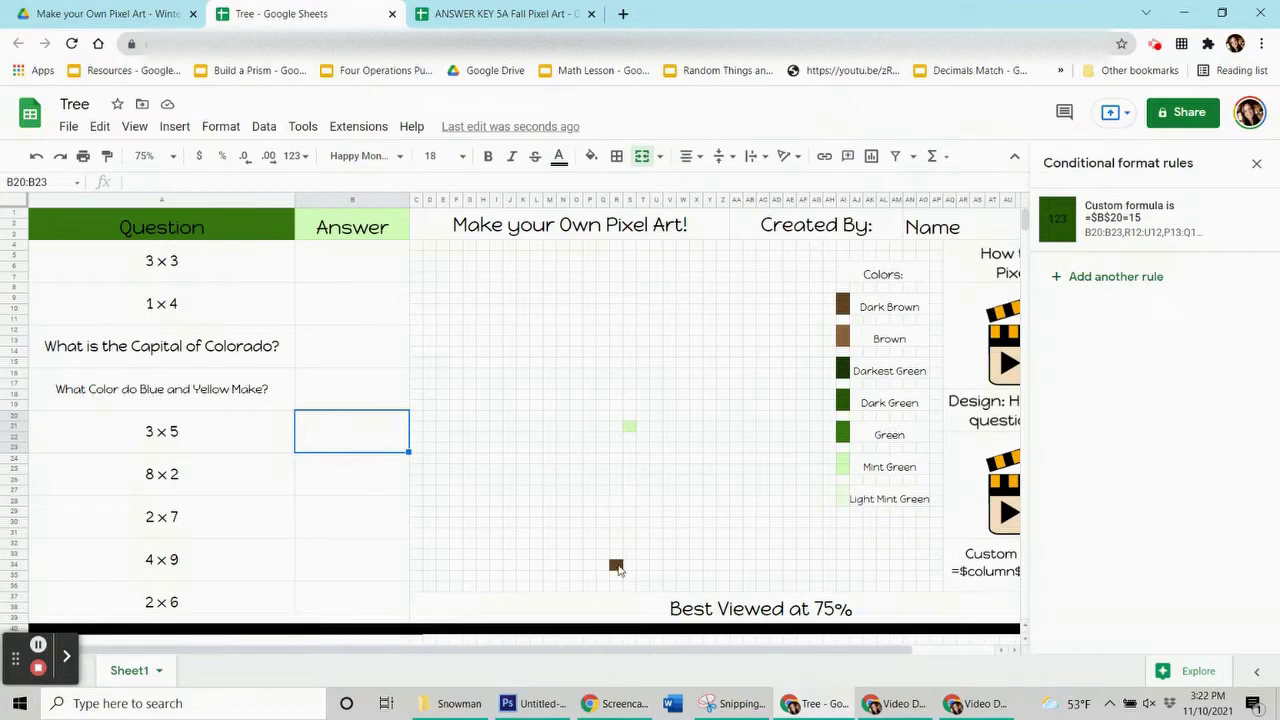
# - Inspect the stray brown square at R34 and the 3 × 3, 1 × 4, Colorado and blue-and-yellow answer rules
pyautogui.click(616, 566)
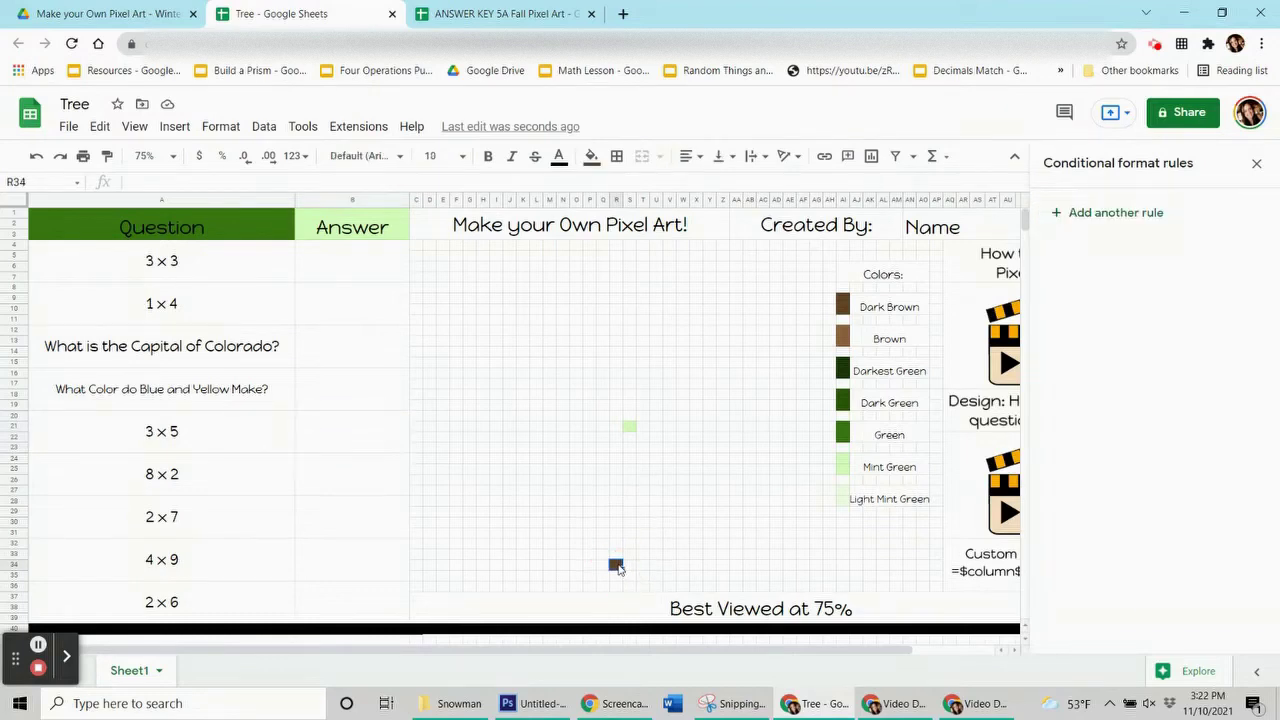
pyautogui.click(366, 277)
pyautogui.click(351, 308)
pyautogui.click(337, 352)
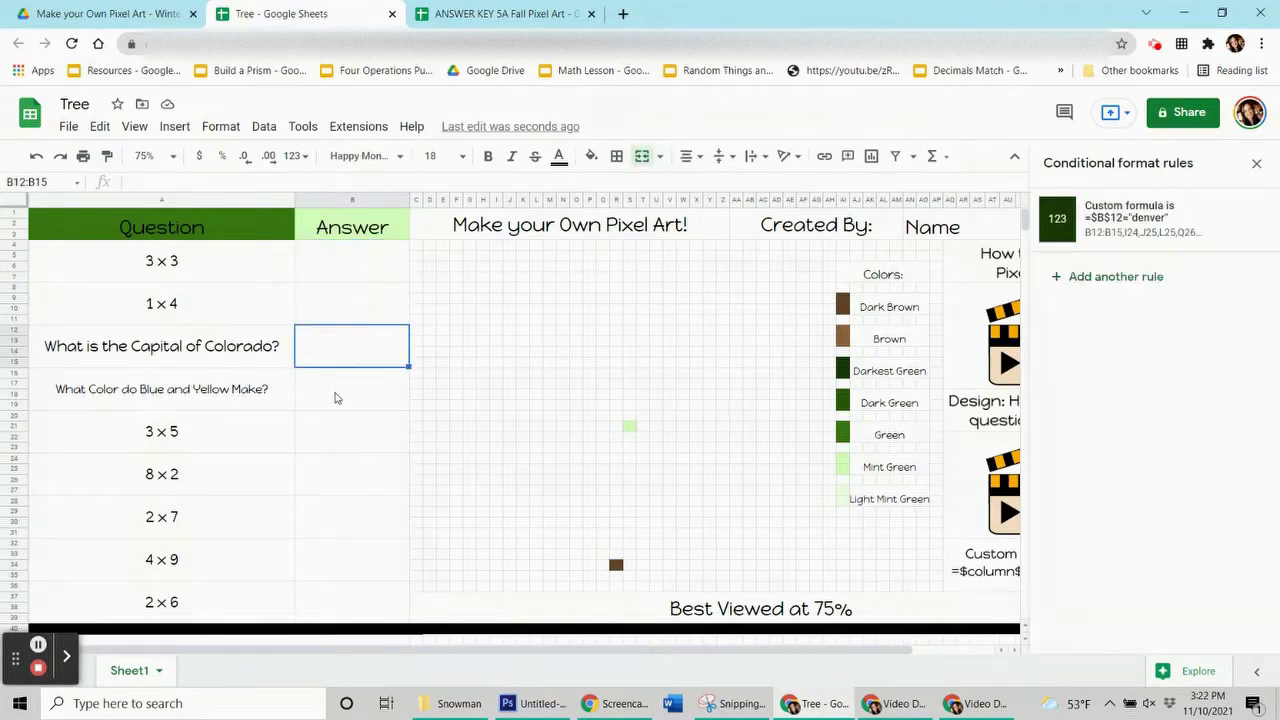
pyautogui.click(334, 398)
# - Review the 3 × 5, 8 × 2, 2 × 7, 4 × 9 and 2 × 6 rules, ending on =$B$32=36
pyautogui.click(342, 448)
pyautogui.click(350, 474)
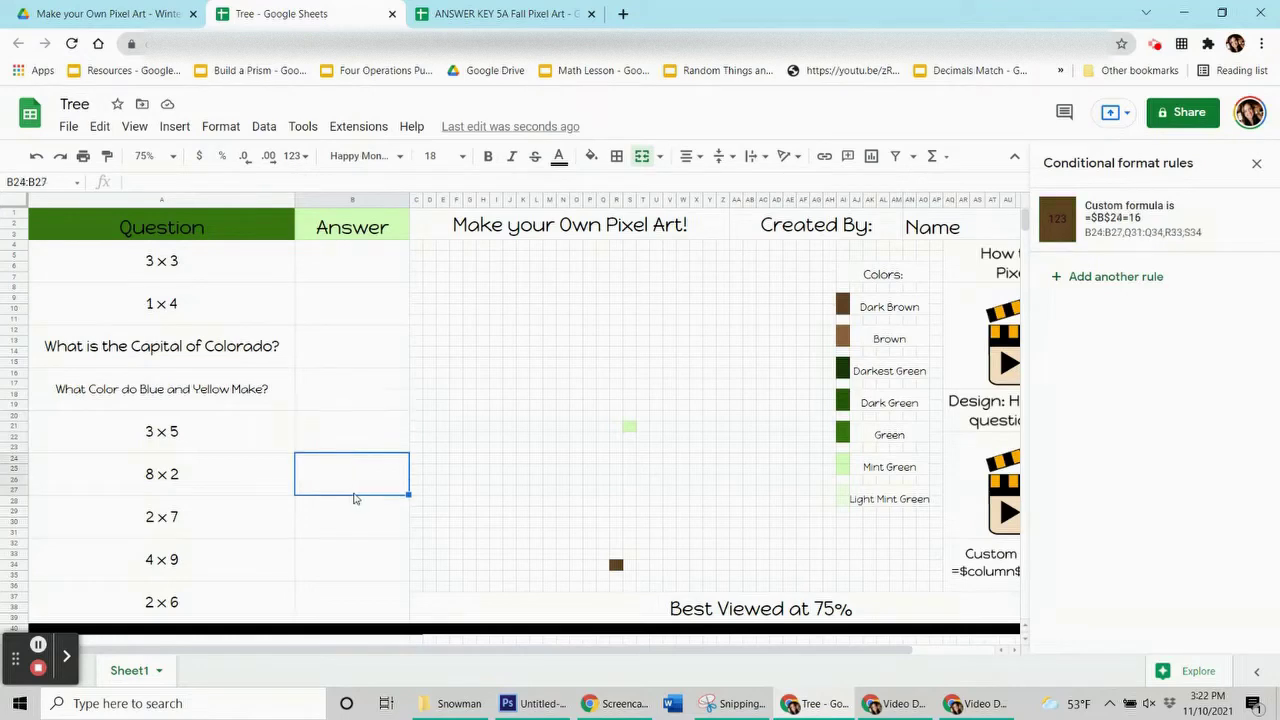
pyautogui.click(352, 517)
pyautogui.click(351, 558)
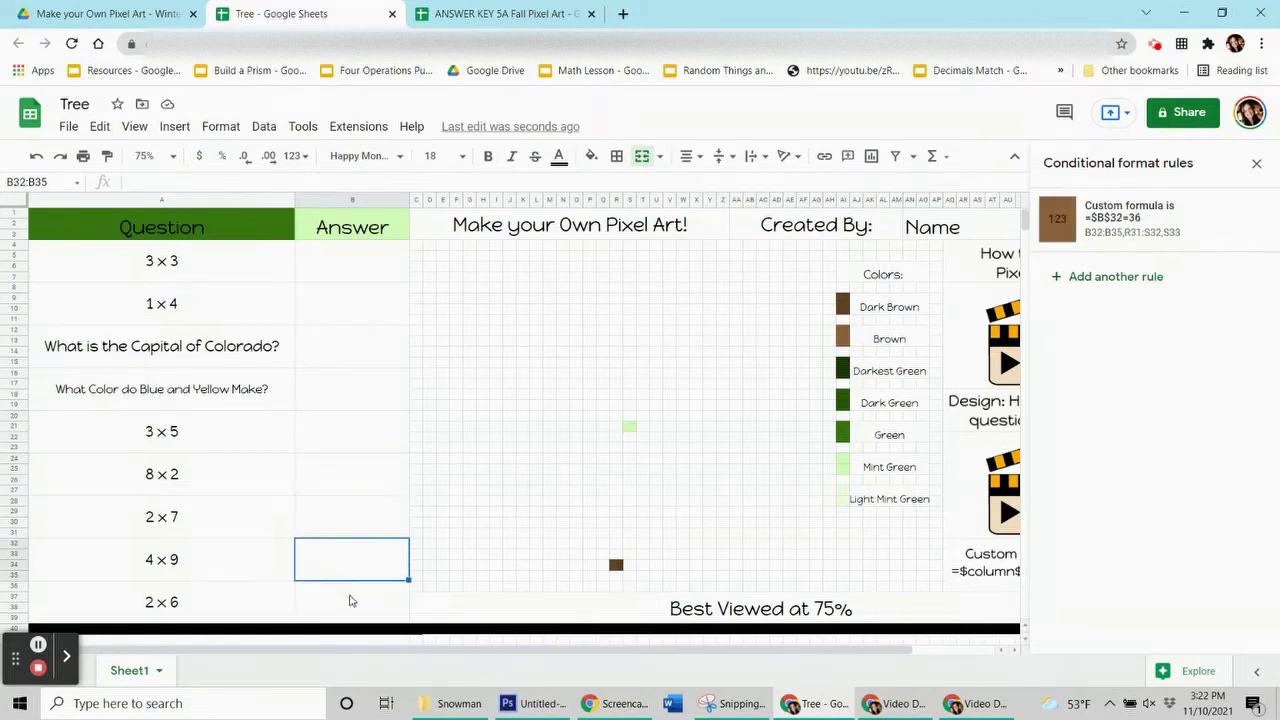
pyautogui.click(350, 603)
pyautogui.click(347, 573)
# - Add cell R34 to the range of the brown =$B$32=36 rule and save it
pyautogui.click(1100, 222)
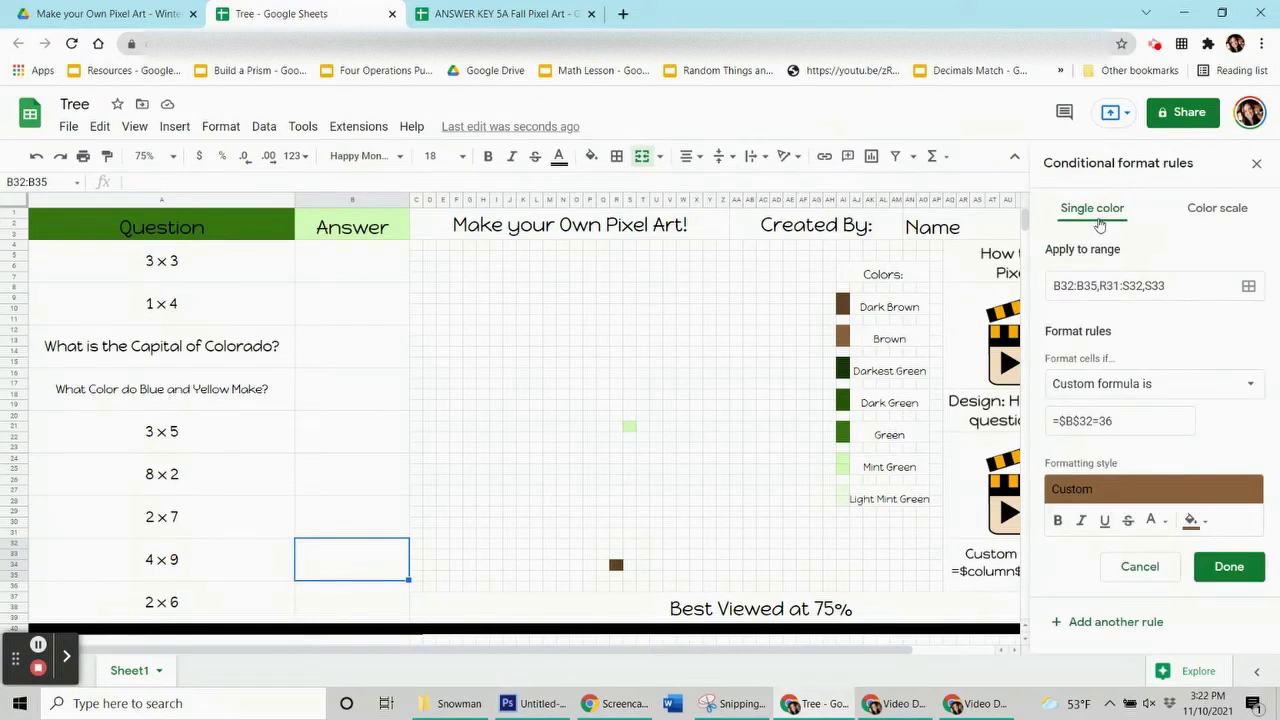
pyautogui.click(1248, 287)
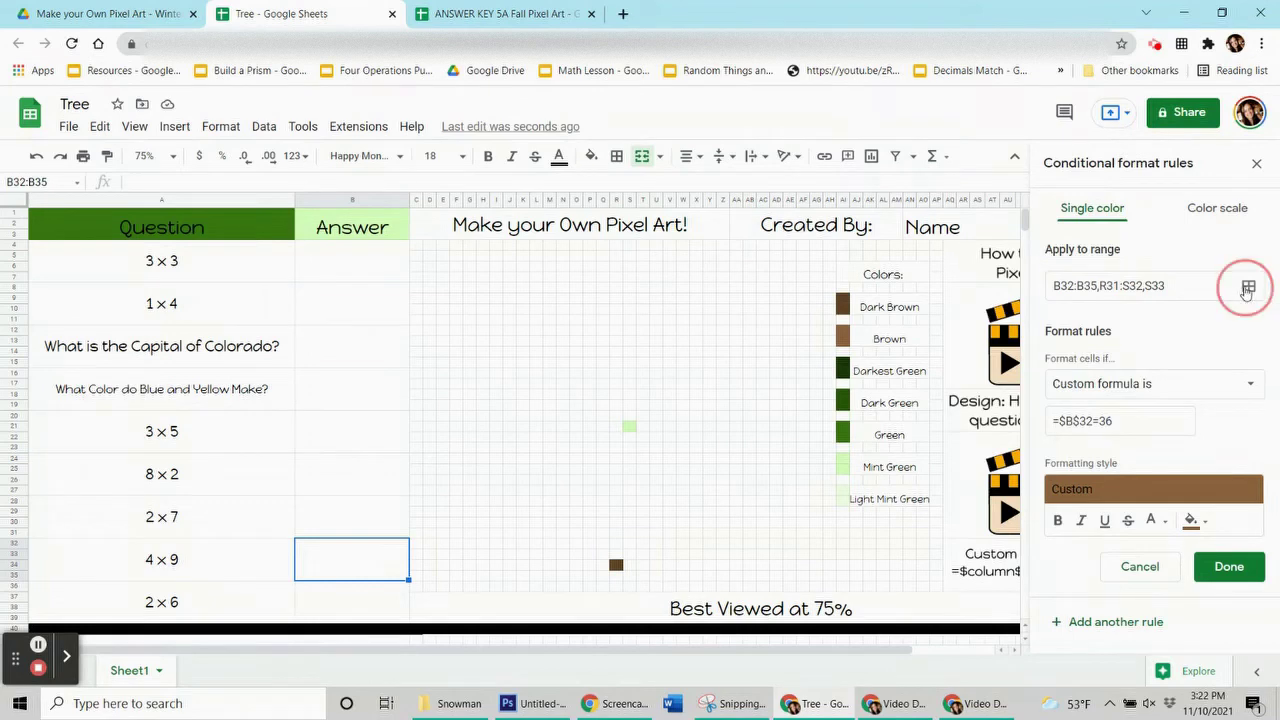
pyautogui.moveTo(670, 255); pyautogui.dragTo(352, 190)
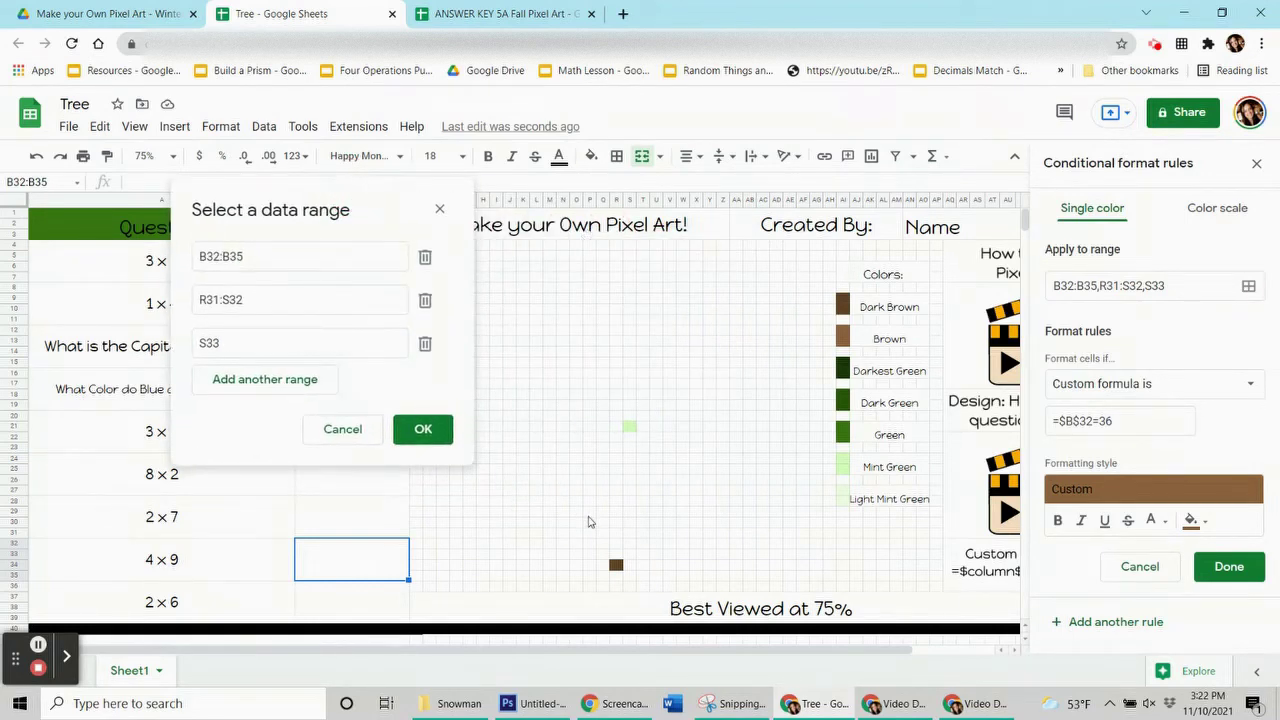
pyautogui.click(616, 566)
pyautogui.click(423, 474)
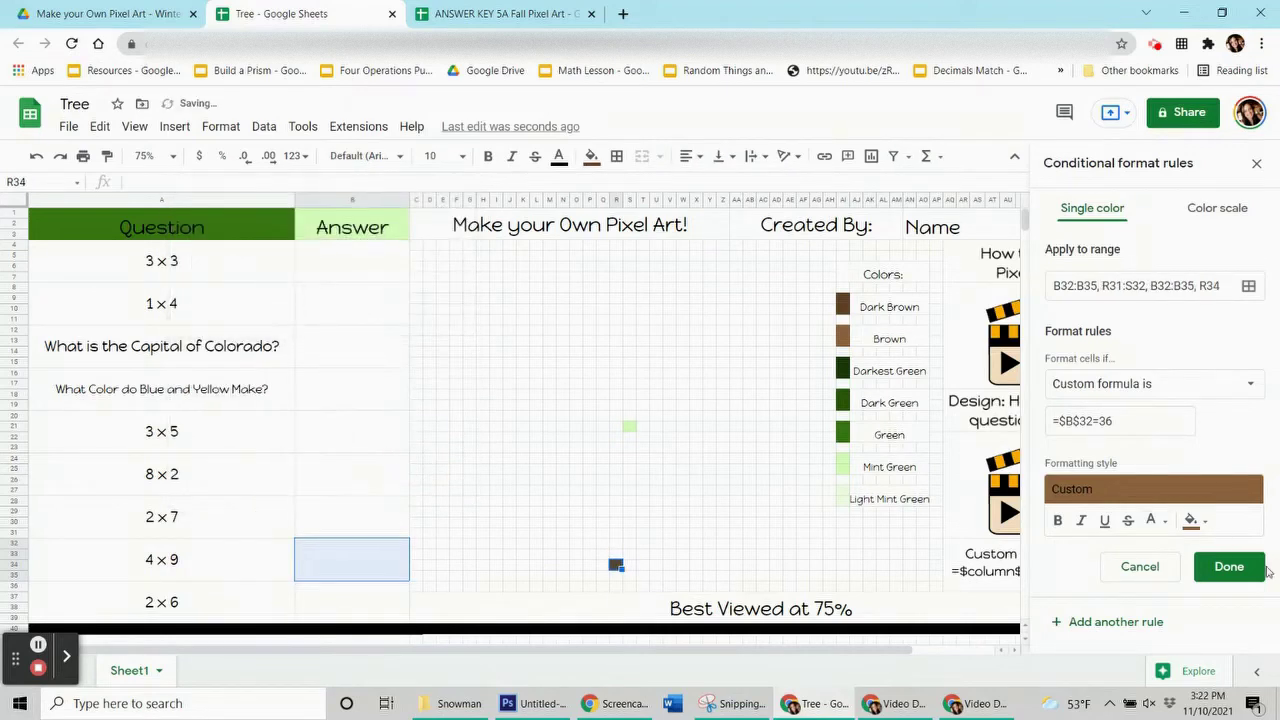
pyautogui.click(1250, 575)
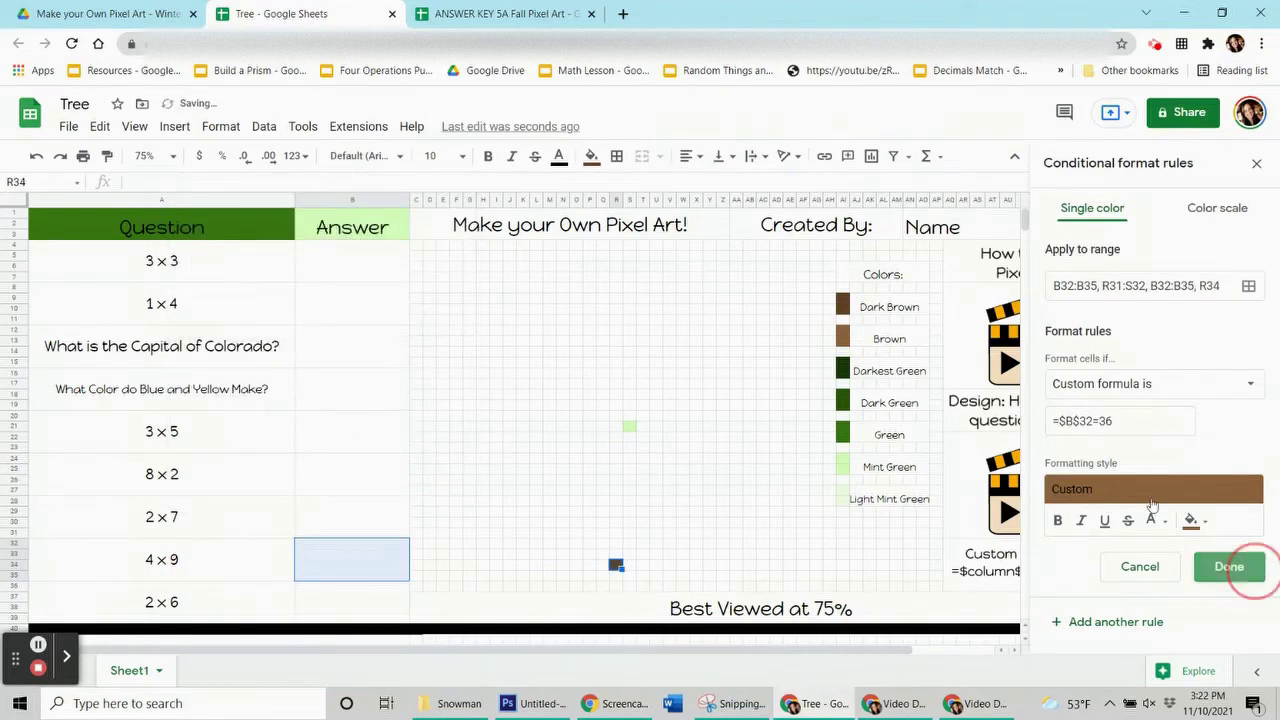
# - Reset R34's manual brown fill colour
pyautogui.click(591, 156)
pyautogui.click(665, 453)
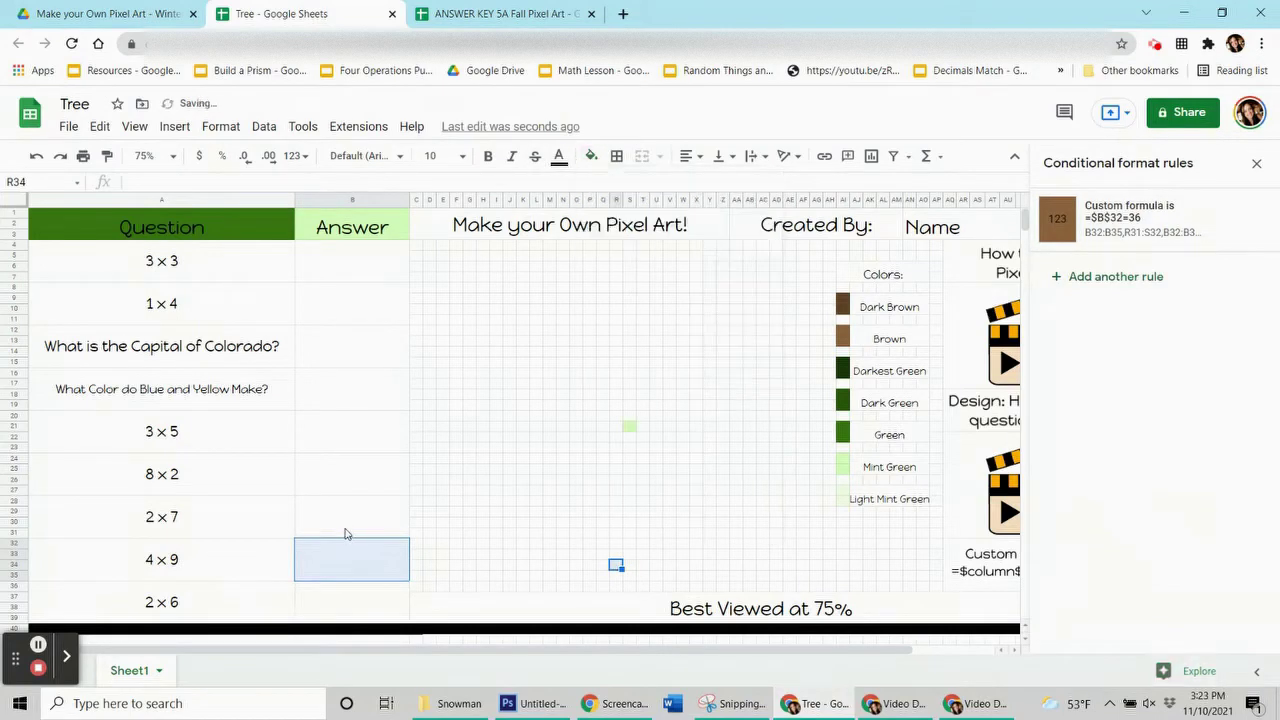
pyautogui.press('Up')
# - Test the 4 × 9 answer with 36, then delete it to leave the cell blank
pyautogui.click(343, 563)
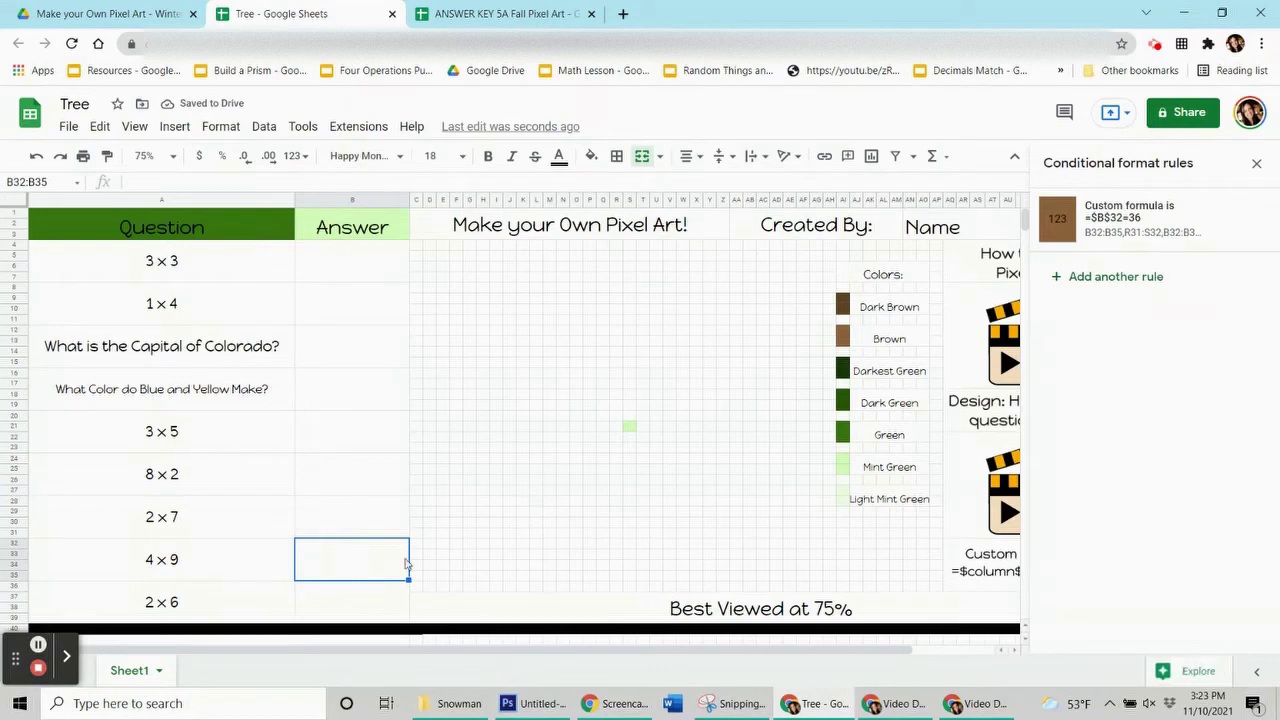
pyautogui.write('36')
pyautogui.click(354, 606)
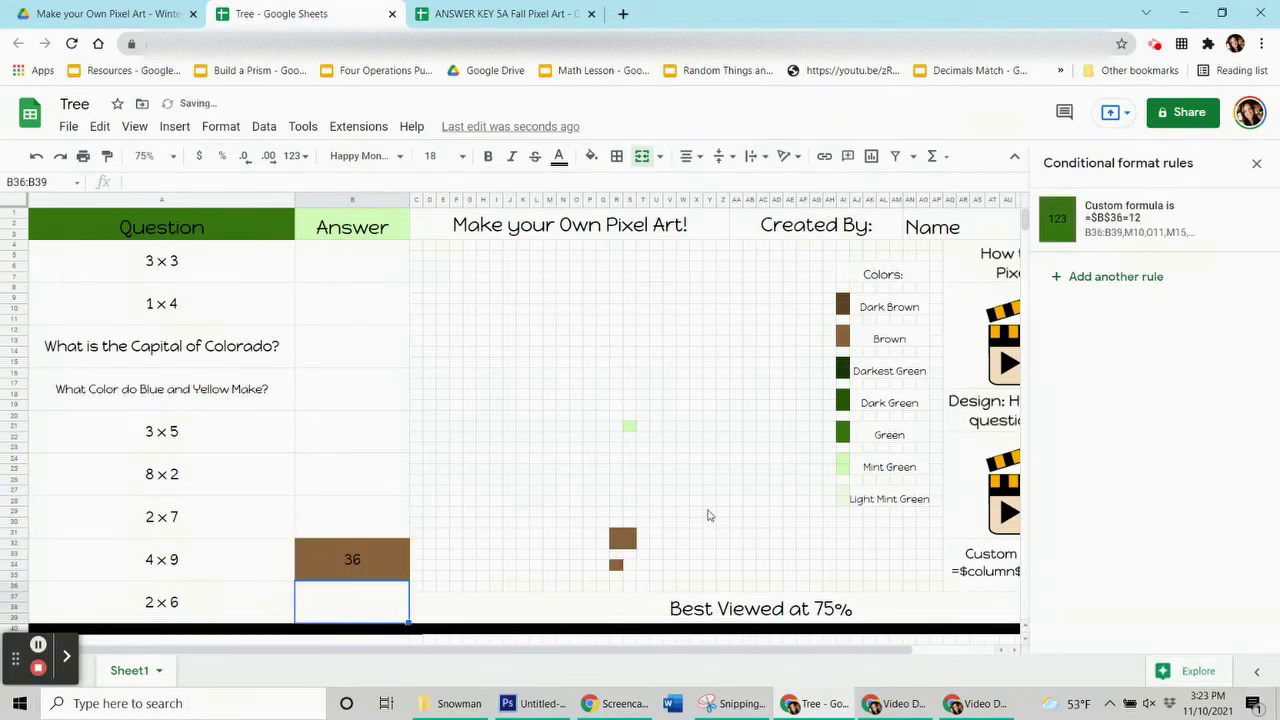
pyautogui.click(323, 564)
pyautogui.press('Delete')
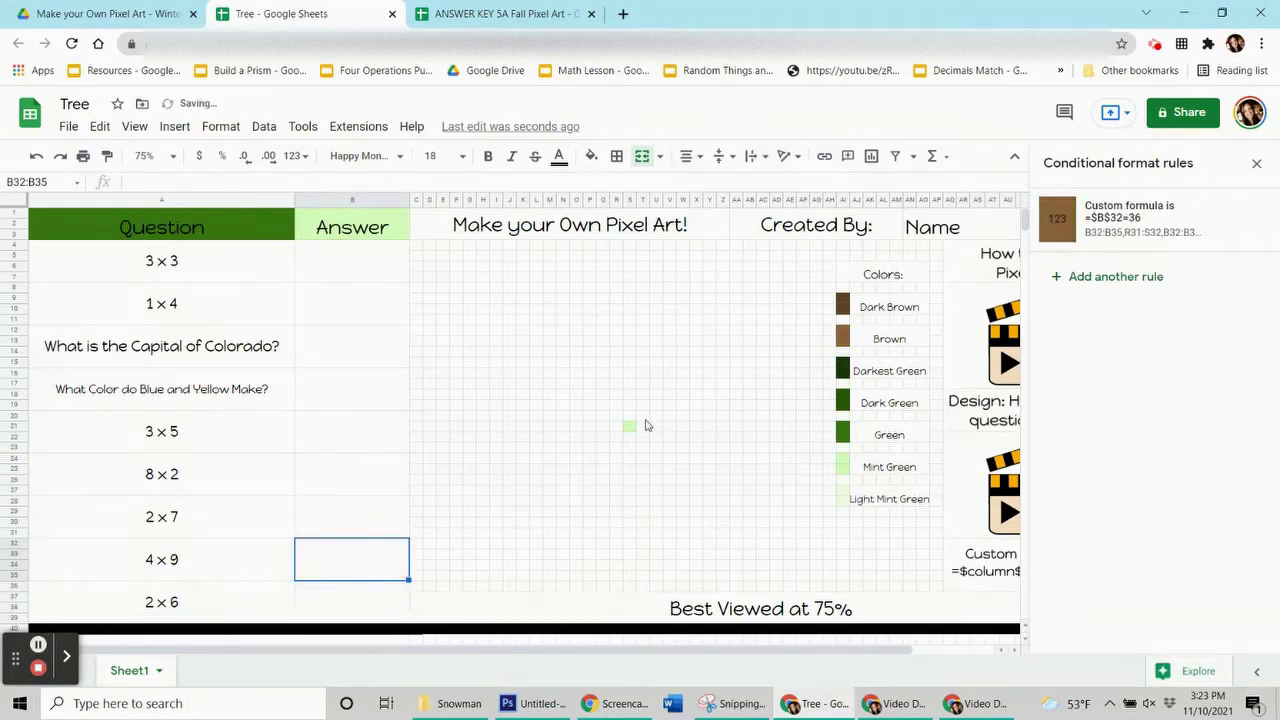
# - Add the pale green pixel S21 to the 1 × 4 answer's =$B$8=4 rule range and save
pyautogui.click(630, 427)
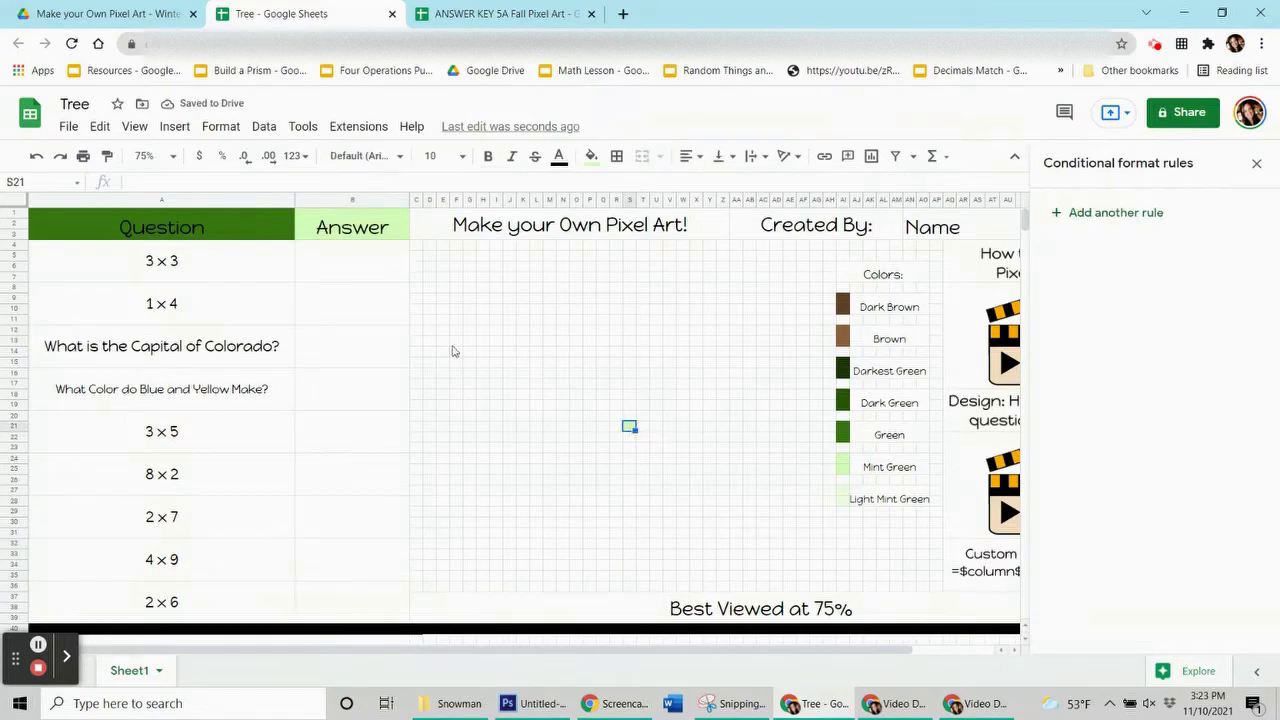
pyautogui.click(350, 266)
pyautogui.click(357, 308)
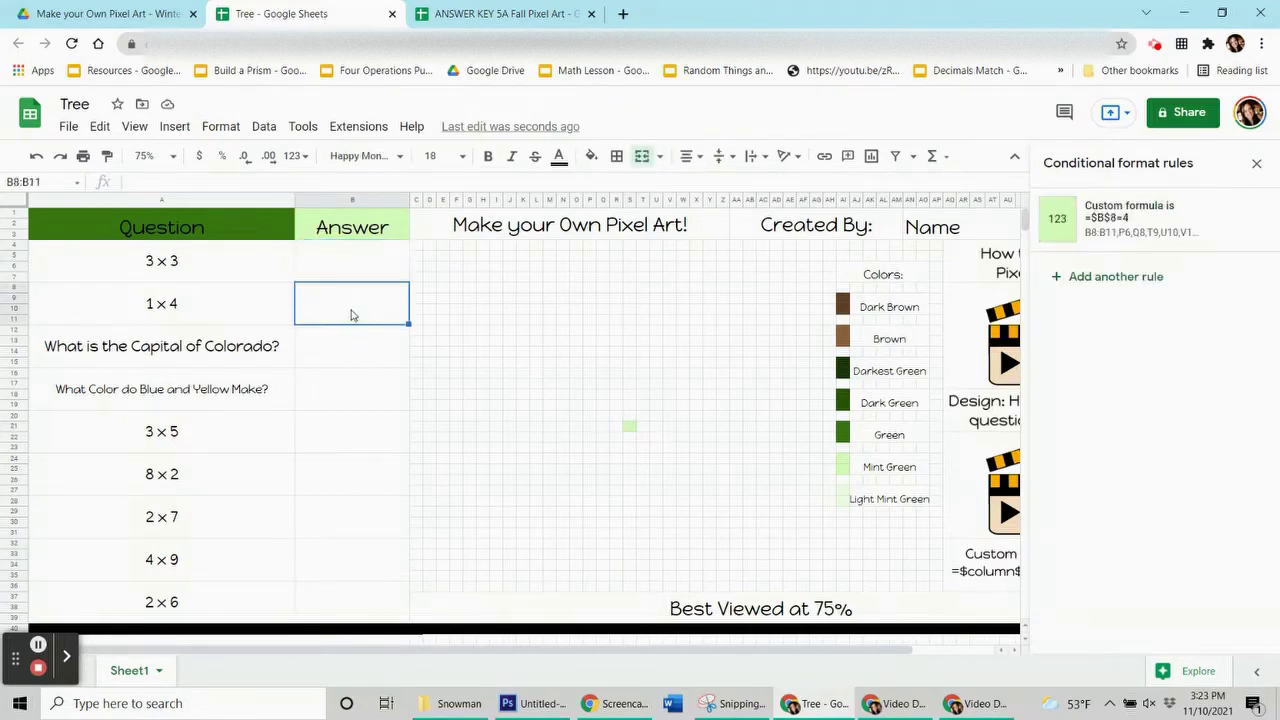
pyautogui.click(1147, 225)
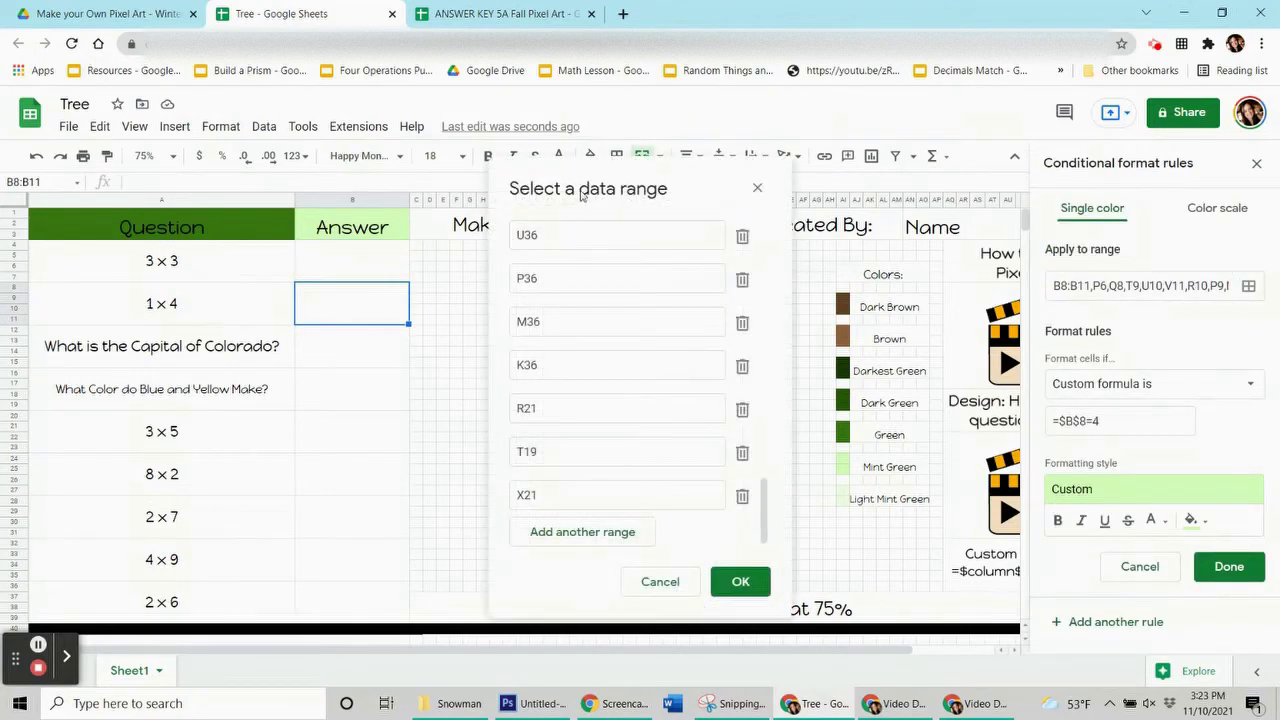
pyautogui.moveTo(583, 190); pyautogui.dragTo(200, 197)
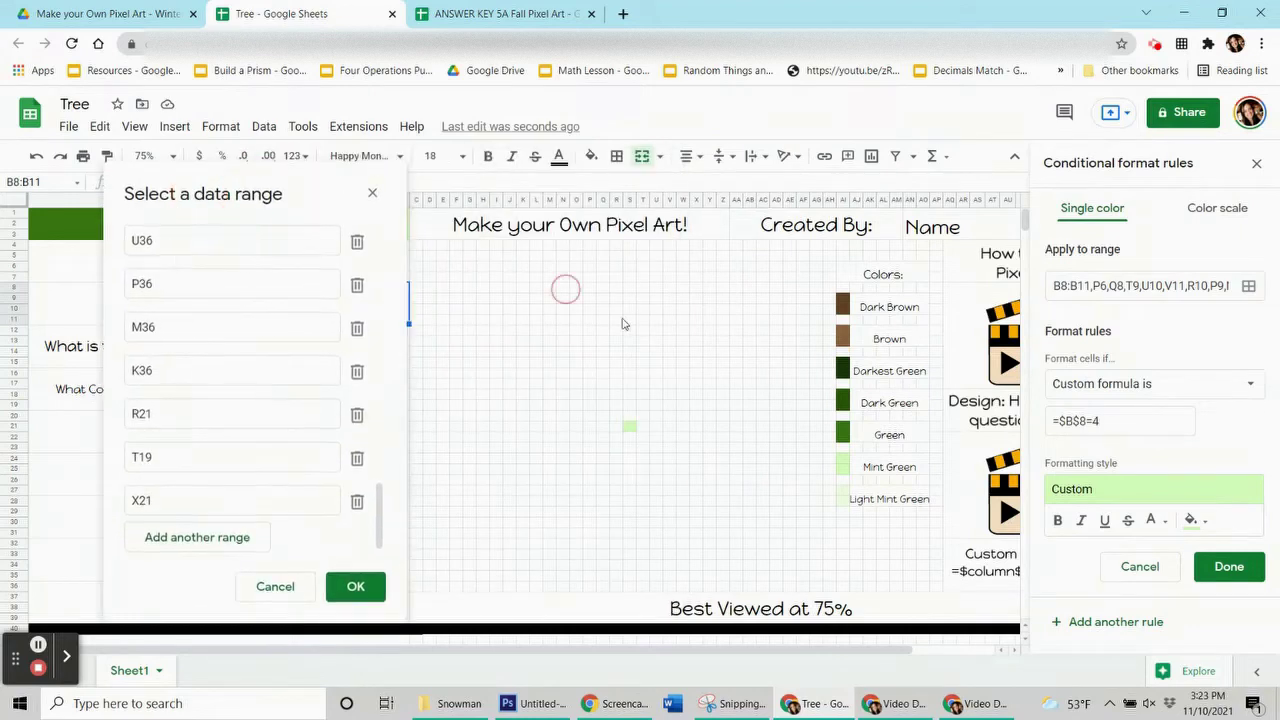
pyautogui.click(630, 430)
pyautogui.click(352, 586)
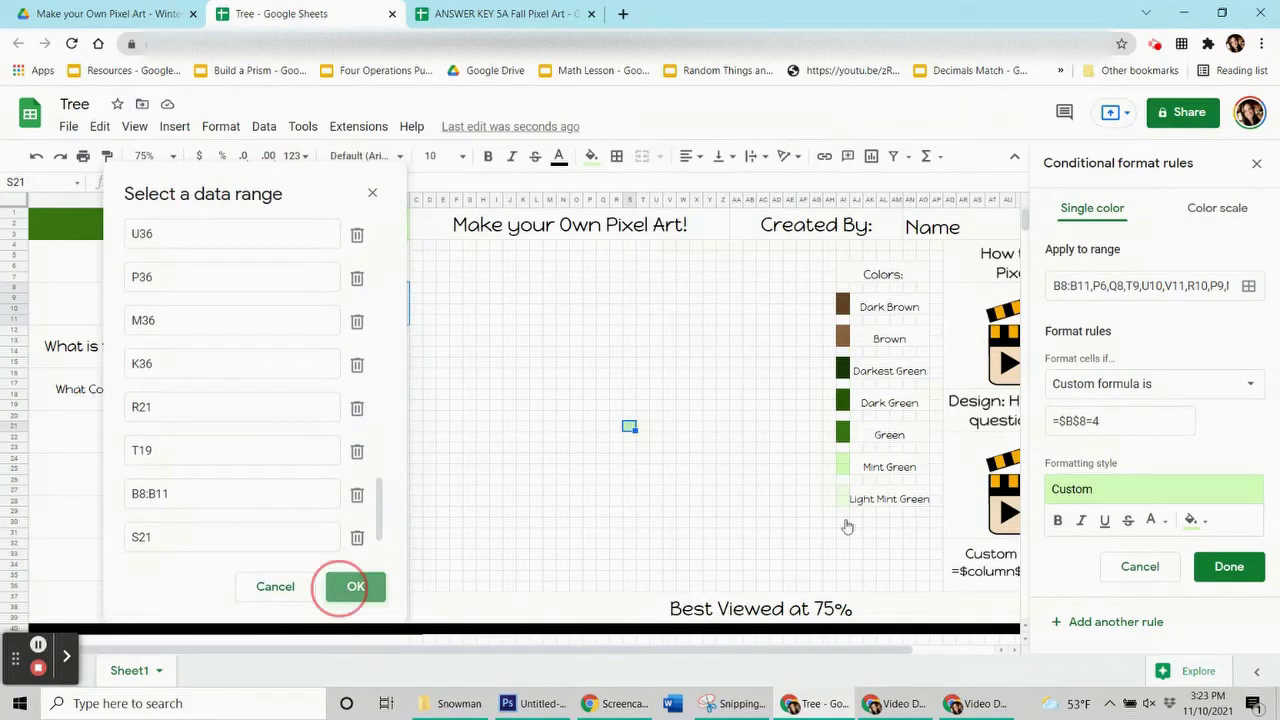
pyautogui.click(1231, 568)
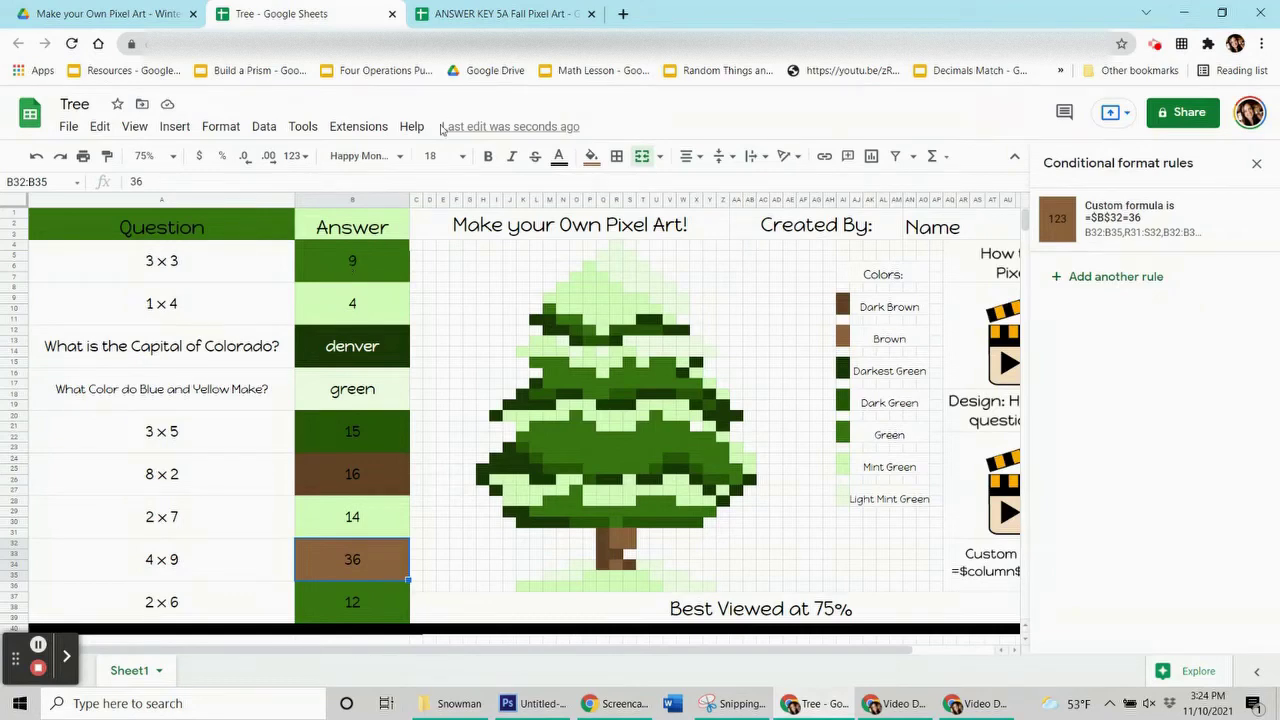
# - Compare trunk cell S33's formatting against the 4 × 9 answer's =$B$32=36 rule
pyautogui.click(628, 556)
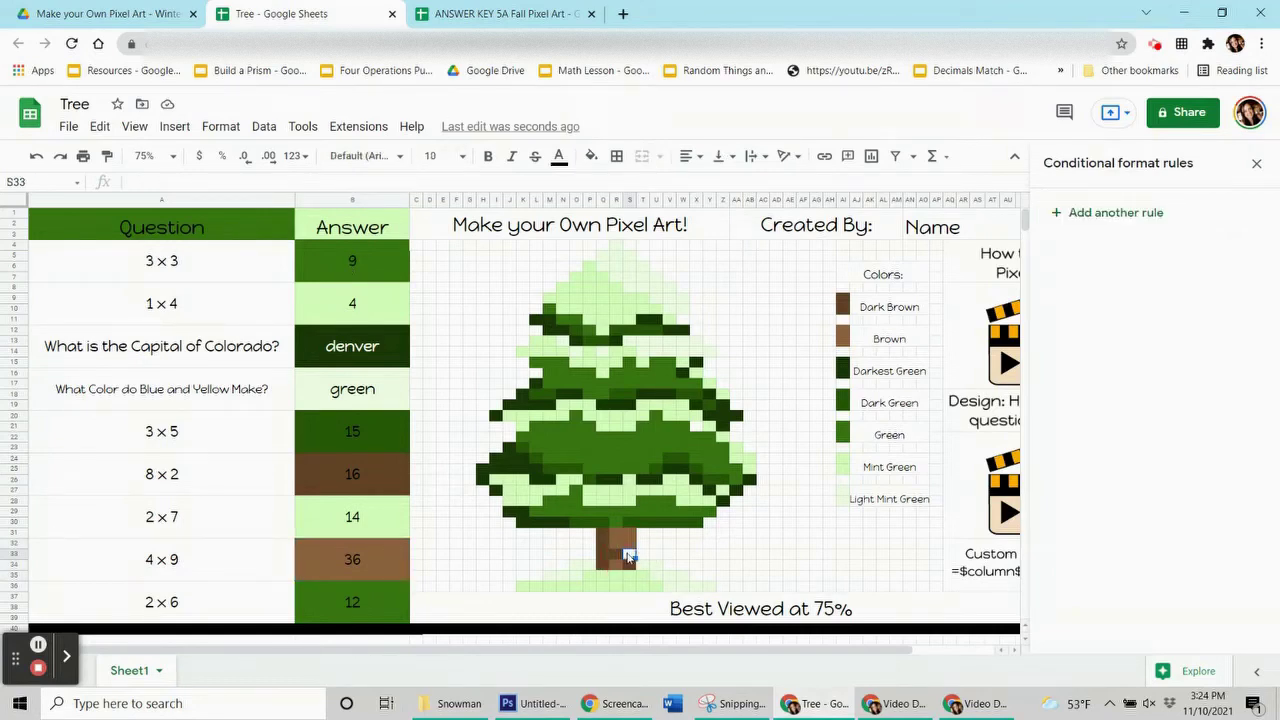
pyautogui.click(365, 568)
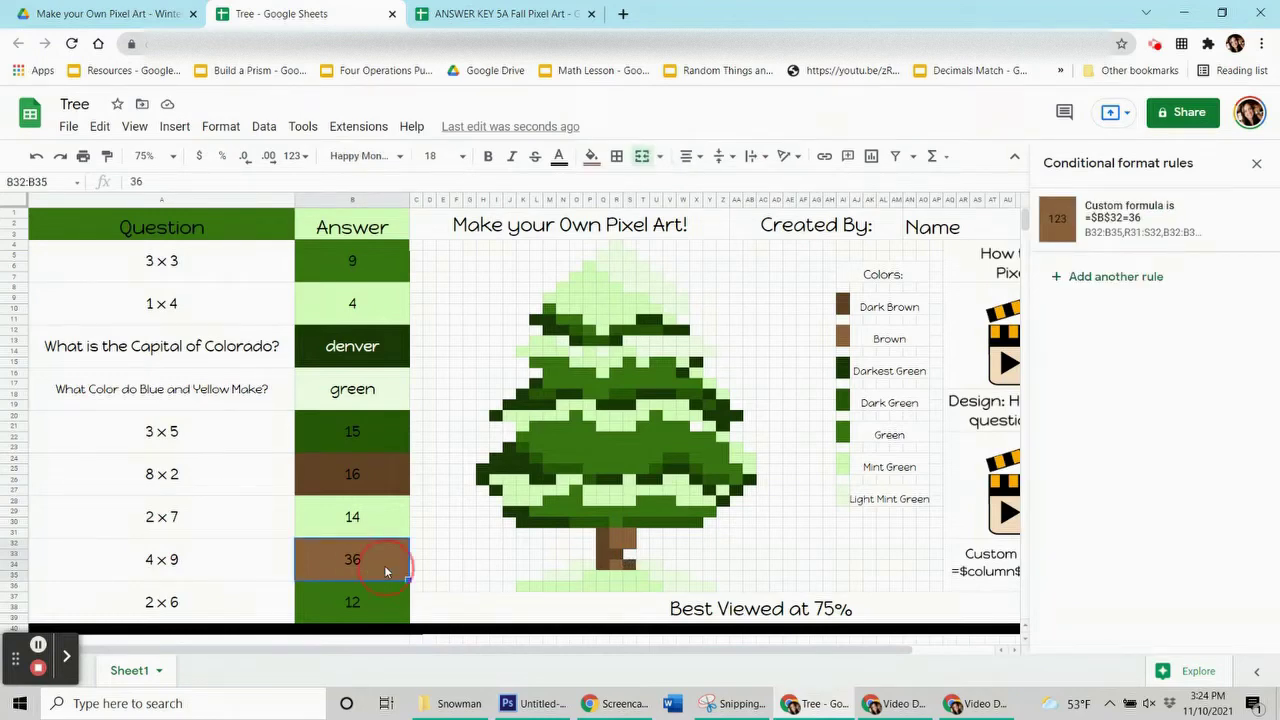
pyautogui.click(628, 557)
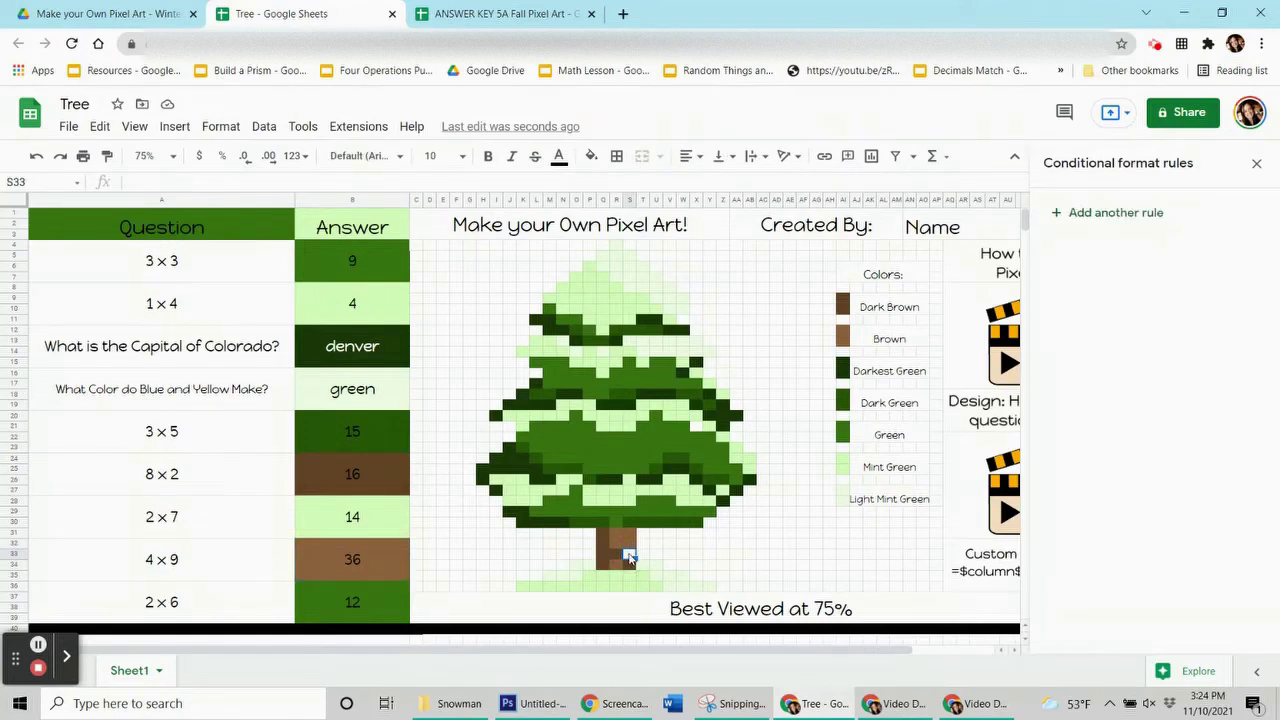
pyautogui.click(380, 563)
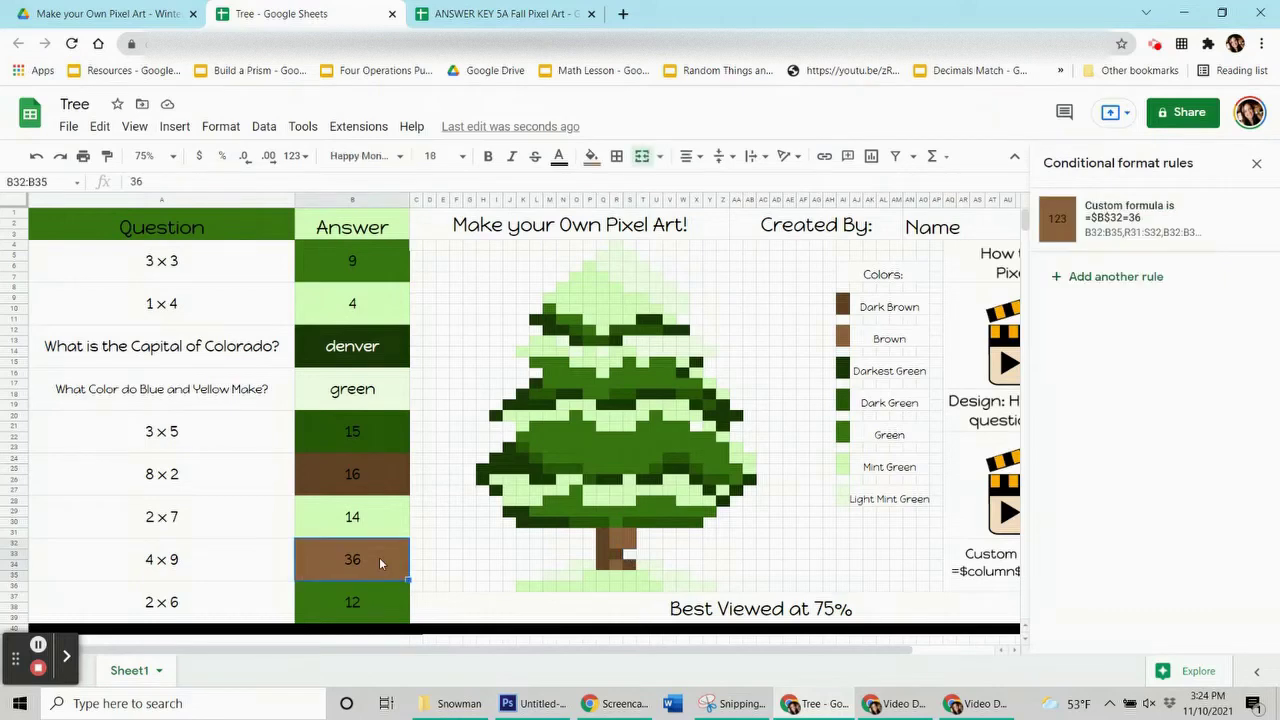
# - Add trunk cell S33 to the brown =$B$32=36 rule's ranges and save
pyautogui.click(1133, 235)
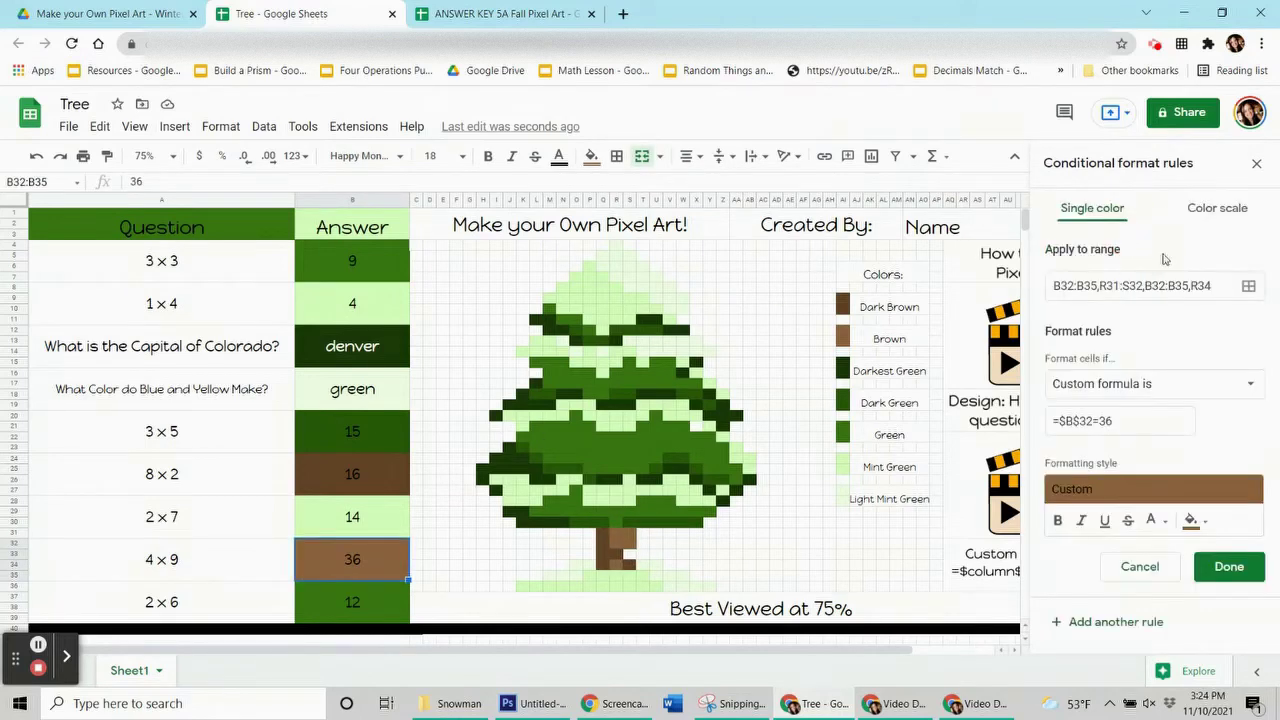
pyautogui.click(1249, 286)
pyautogui.moveTo(647, 243); pyautogui.dragTo(255, 198)
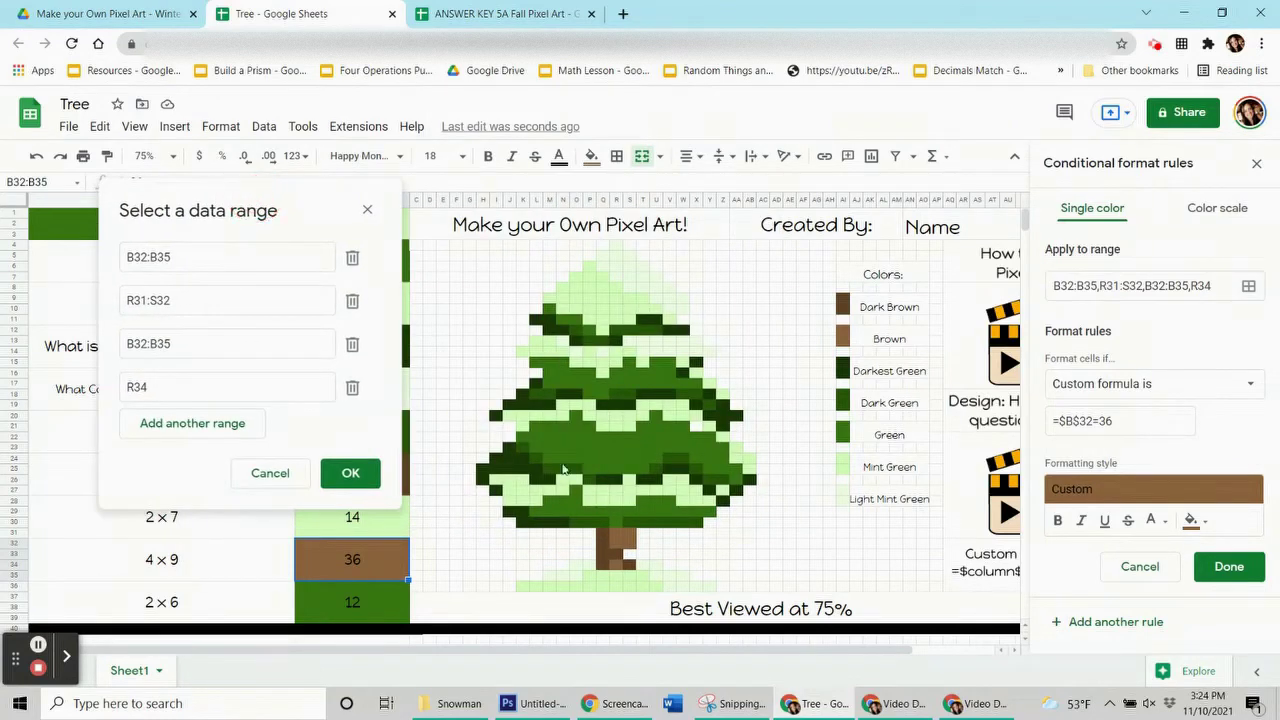
pyautogui.click(630, 556)
pyautogui.click(349, 514)
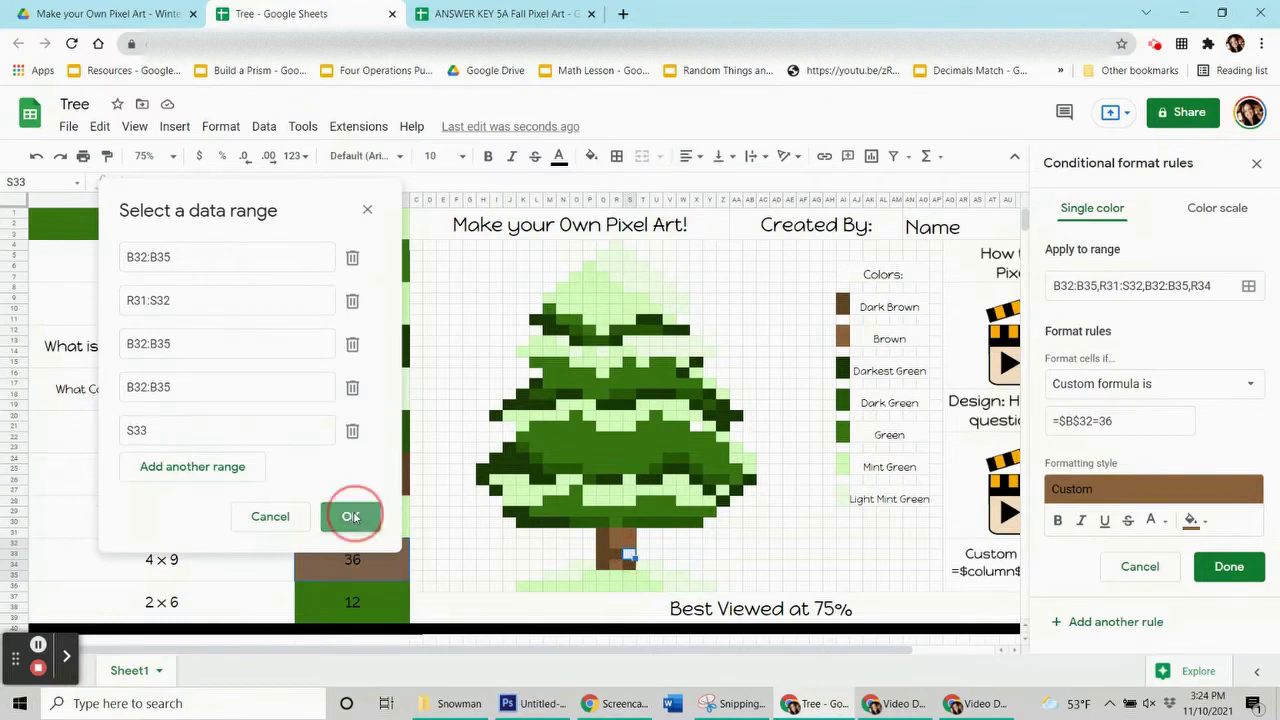
pyautogui.click(1229, 566)
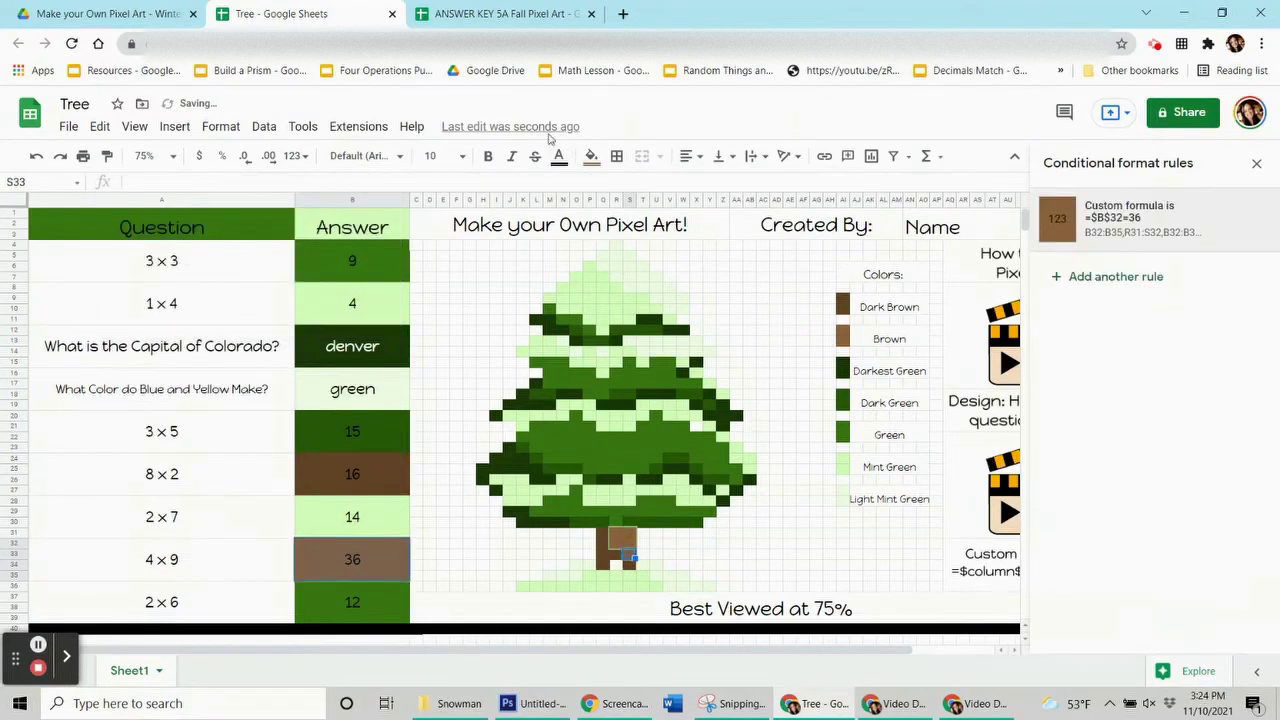
# - Add trunk cell R34 to the same brown rule's ranges and save
pyautogui.click(1134, 224)
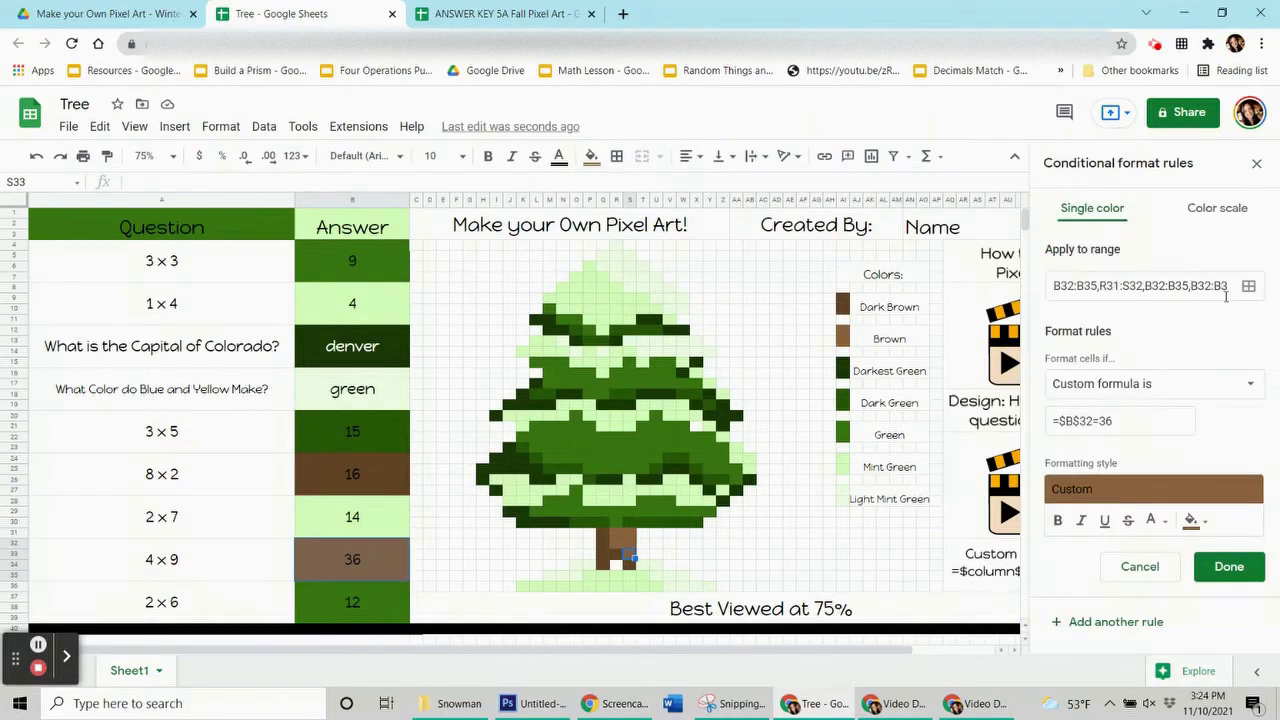
pyautogui.click(1250, 287)
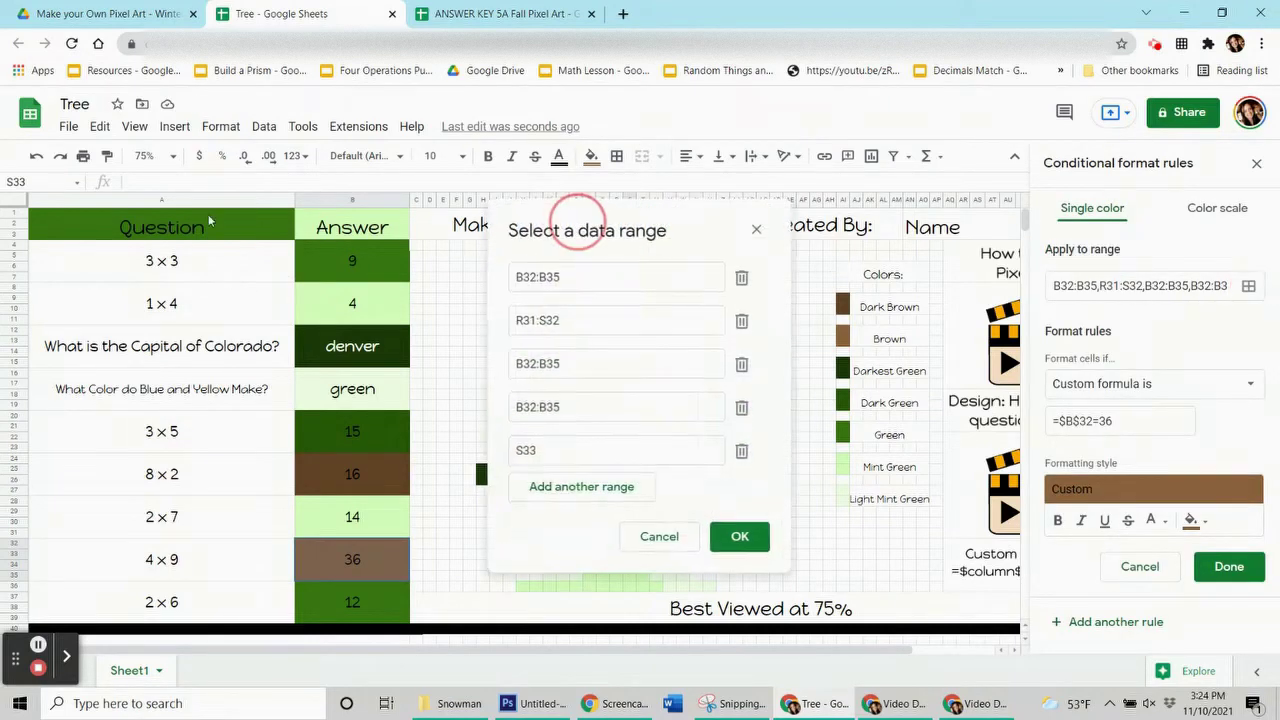
pyautogui.moveTo(571, 224); pyautogui.dragTo(152, 222)
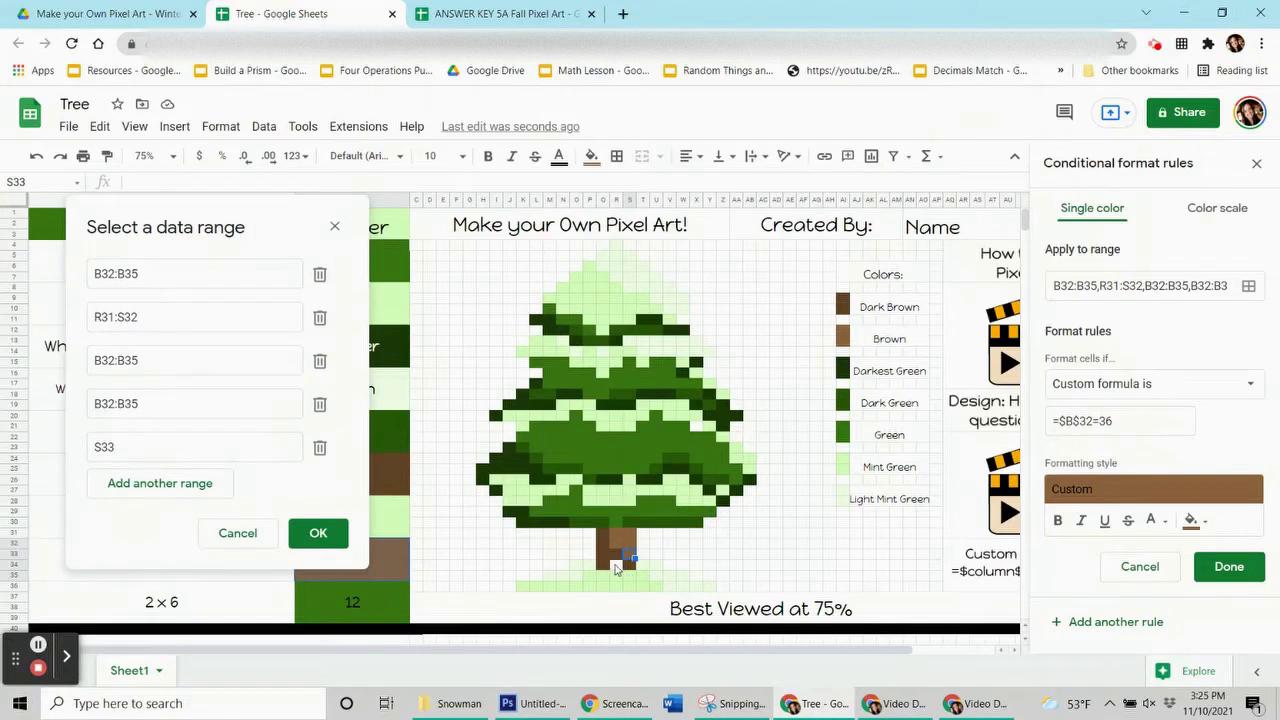
pyautogui.click(615, 565)
pyautogui.click(318, 620)
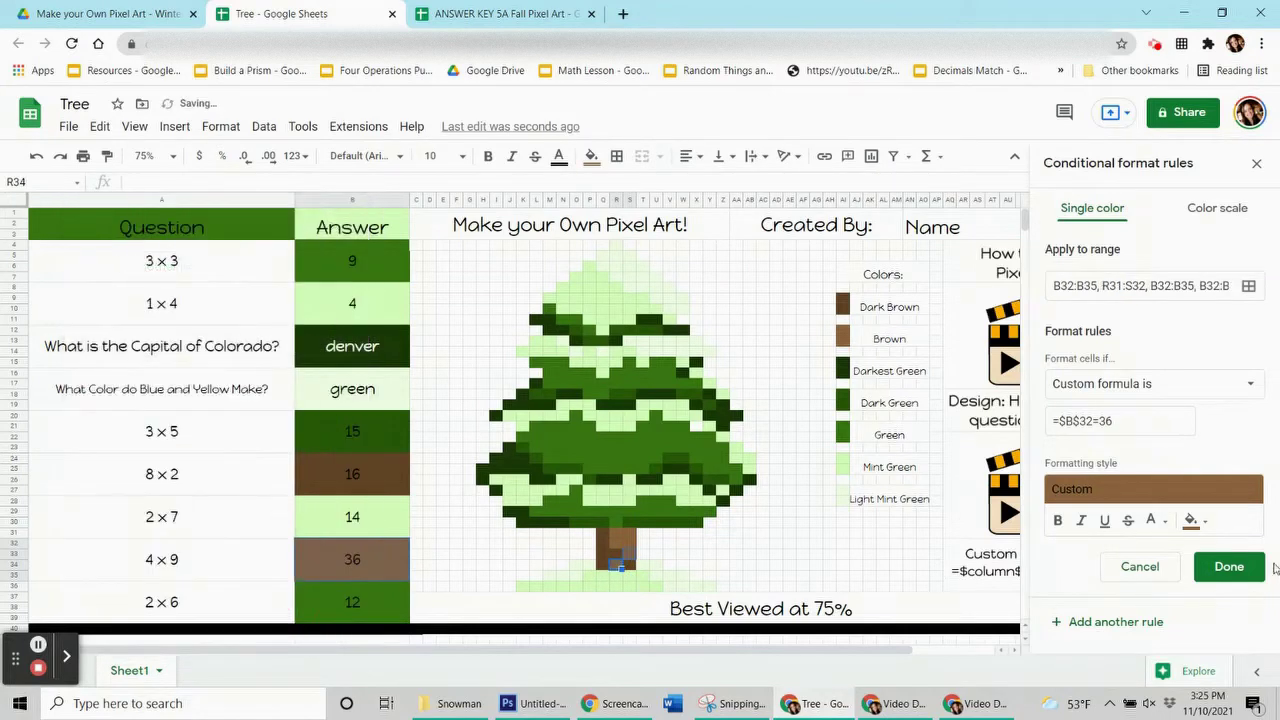
pyautogui.click(1229, 567)
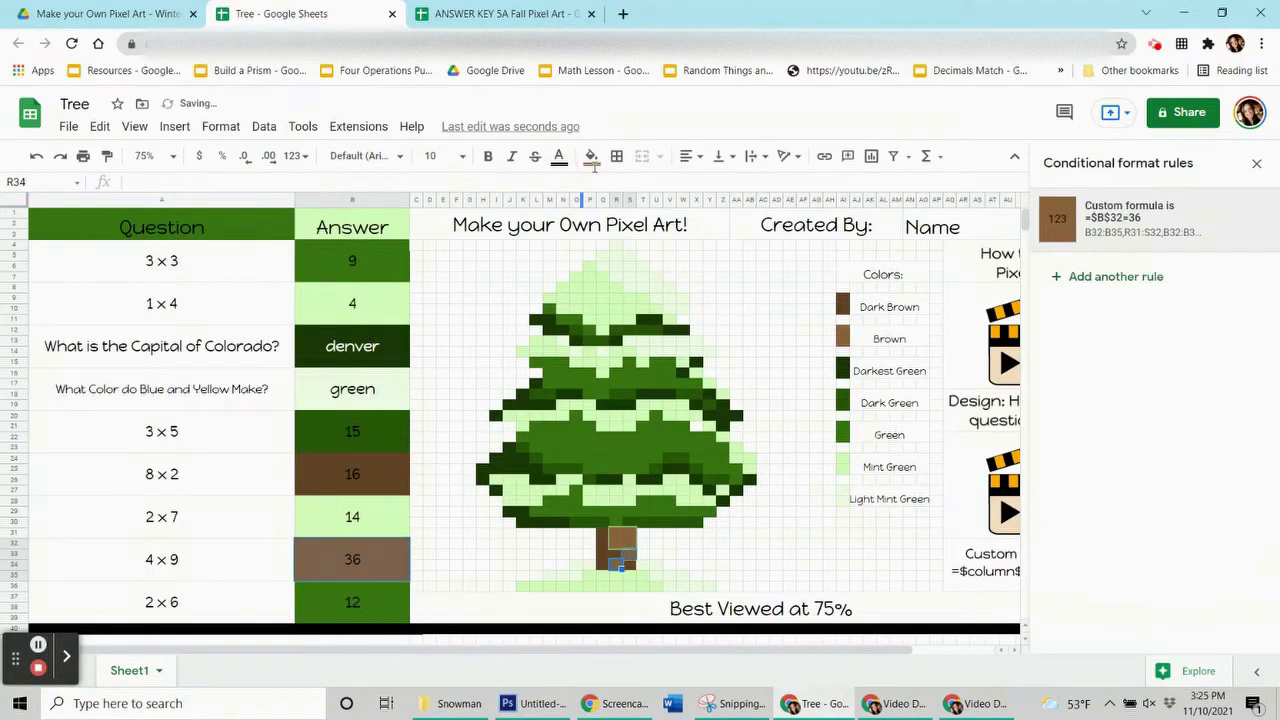
# - Reset the trunk cell's manual fill, check the brown trunk, and select pixel X21
pyautogui.click(592, 158)
pyautogui.click(678, 453)
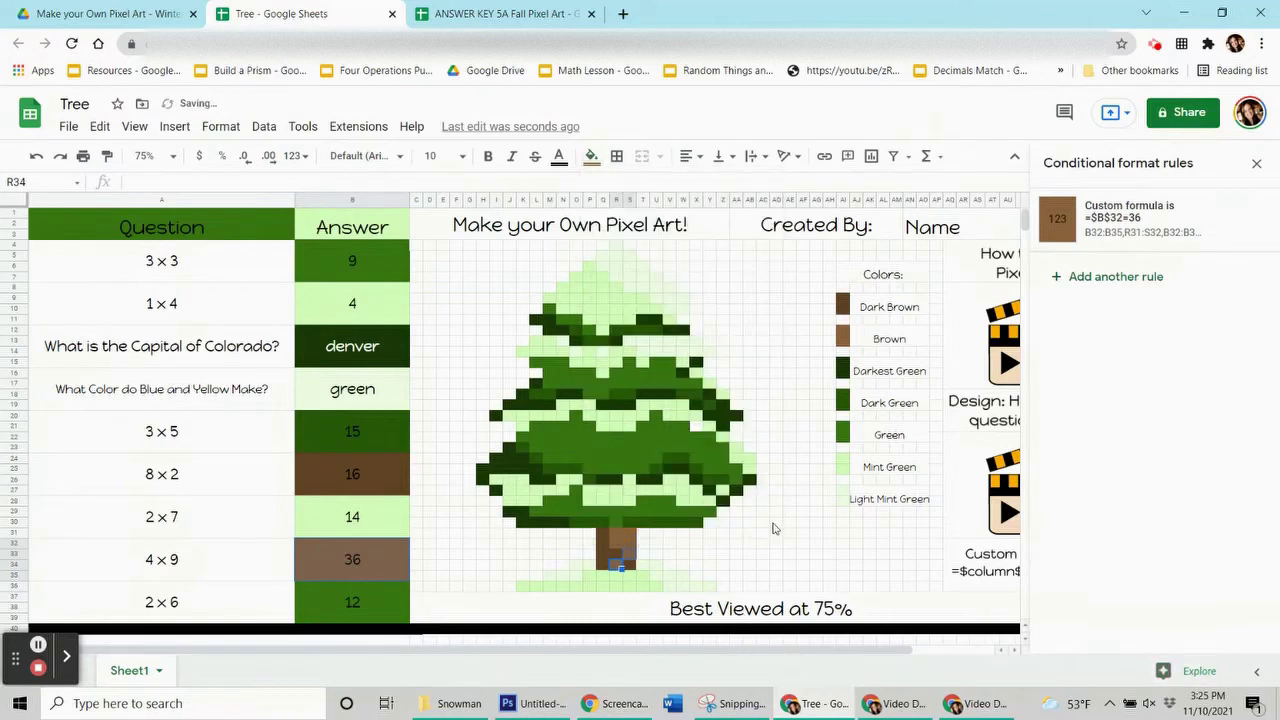
pyautogui.click(773, 528)
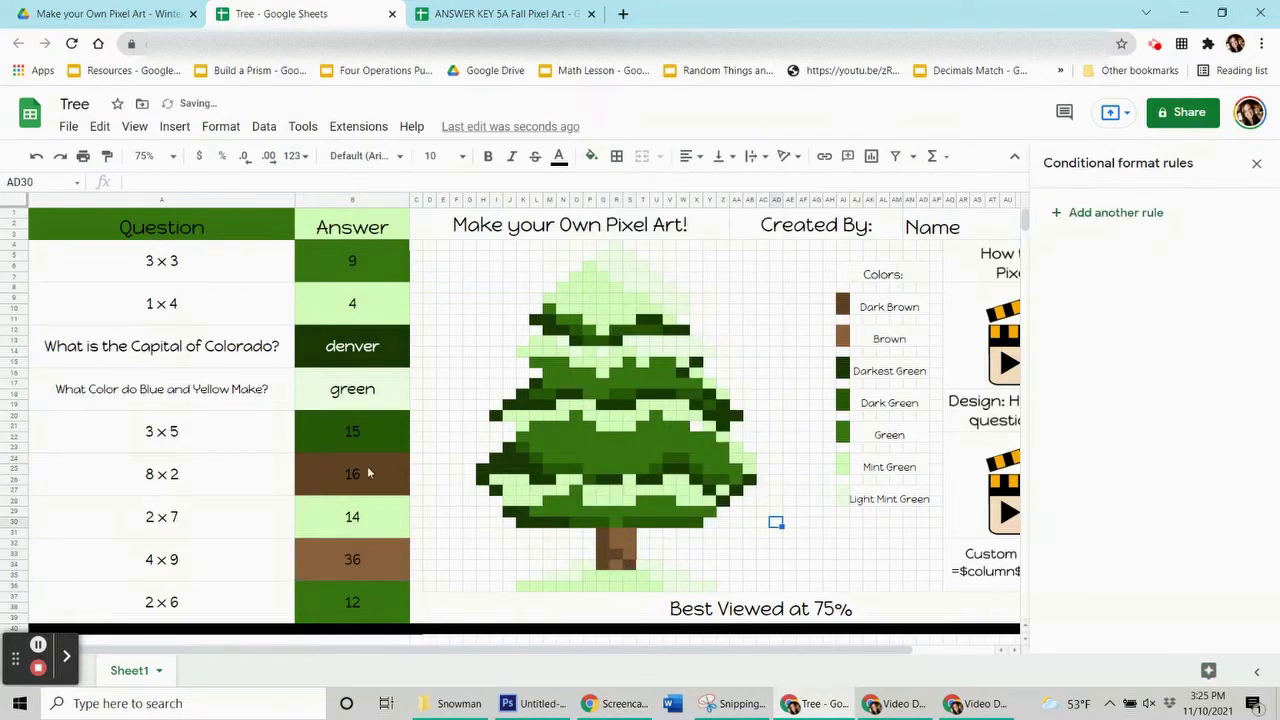
pyautogui.click(698, 427)
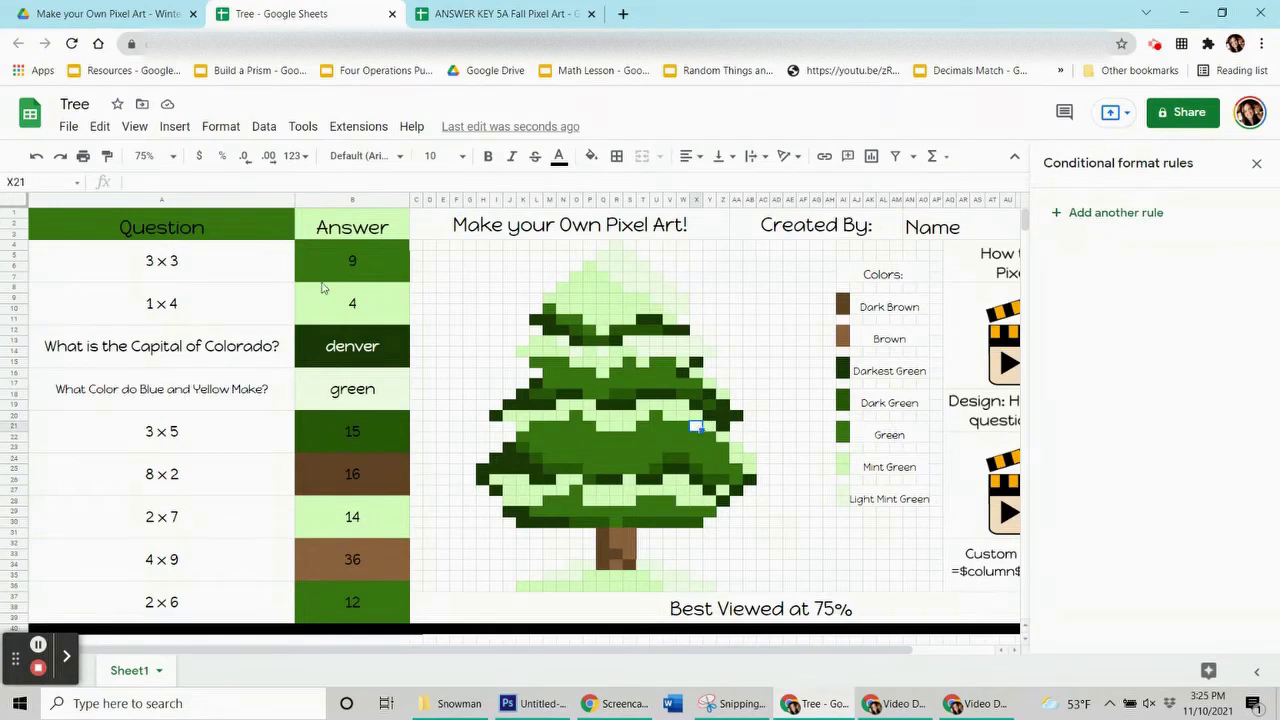
# - Add tree pixel X21 to the light-green =$B$28=14 rule's ranges and save
pyautogui.click(378, 515)
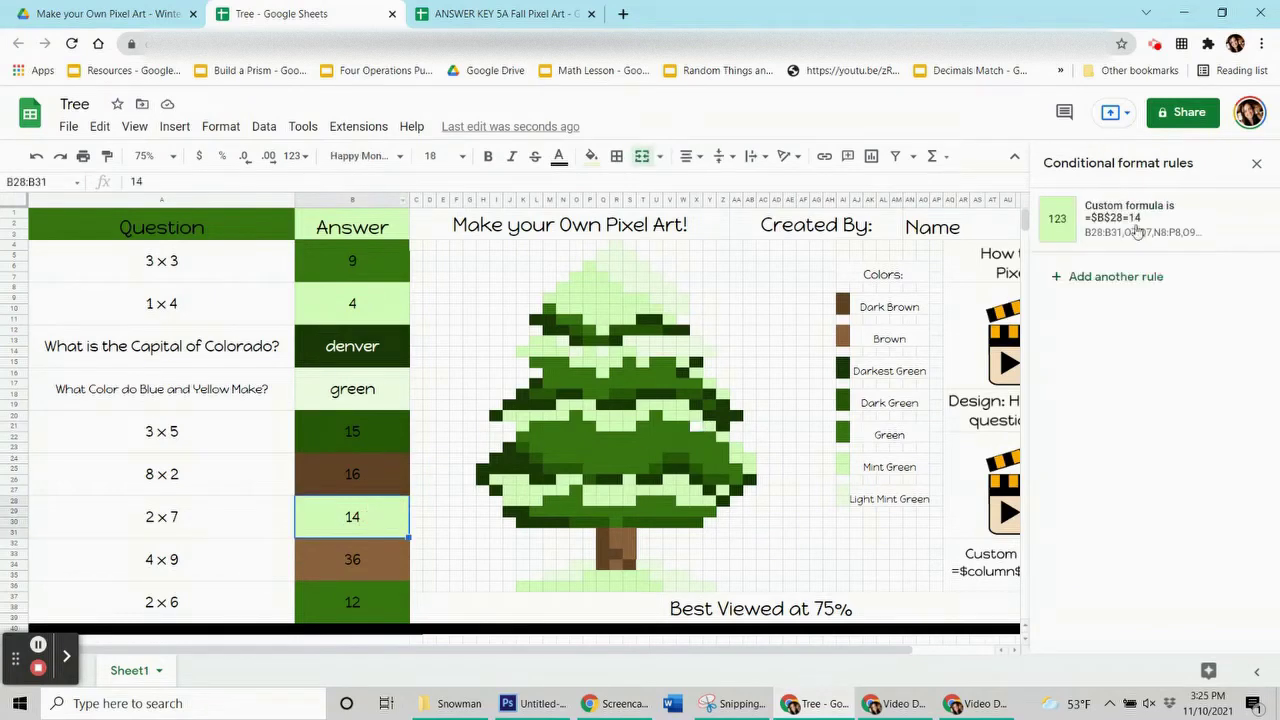
pyautogui.click(1193, 219)
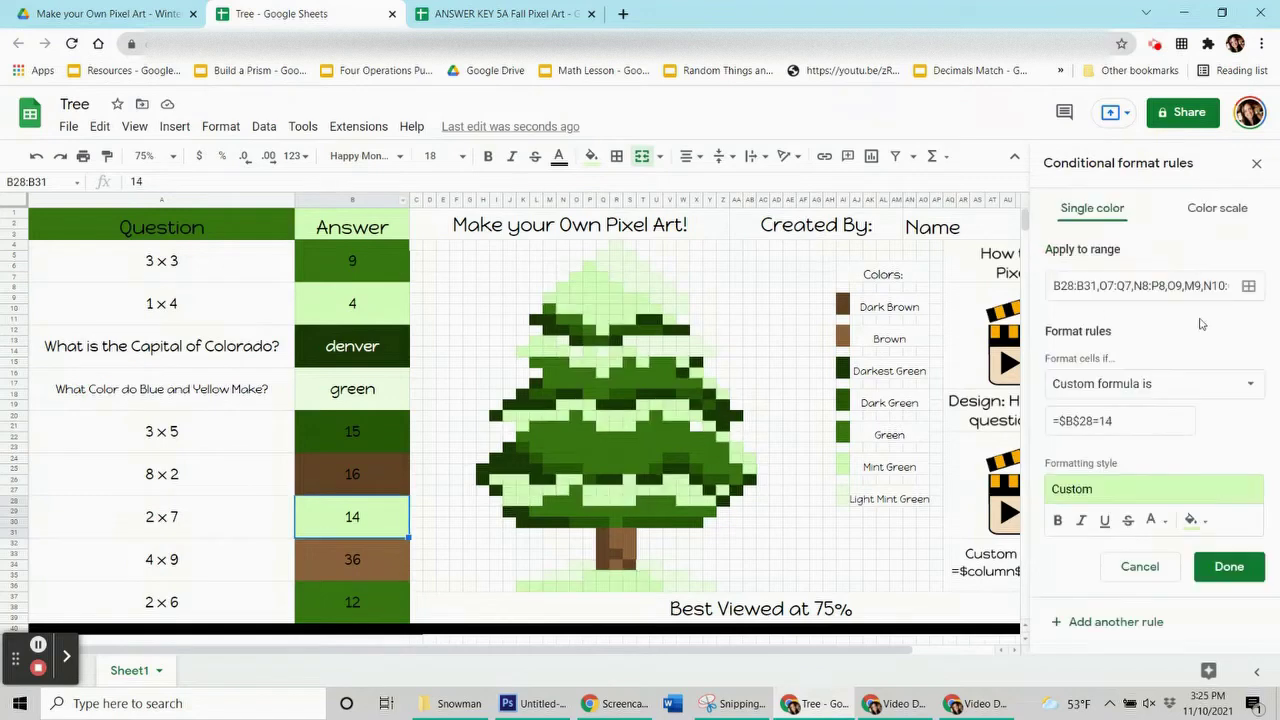
pyautogui.click(1248, 286)
pyautogui.moveTo(708, 170); pyautogui.dragTo(271, 109)
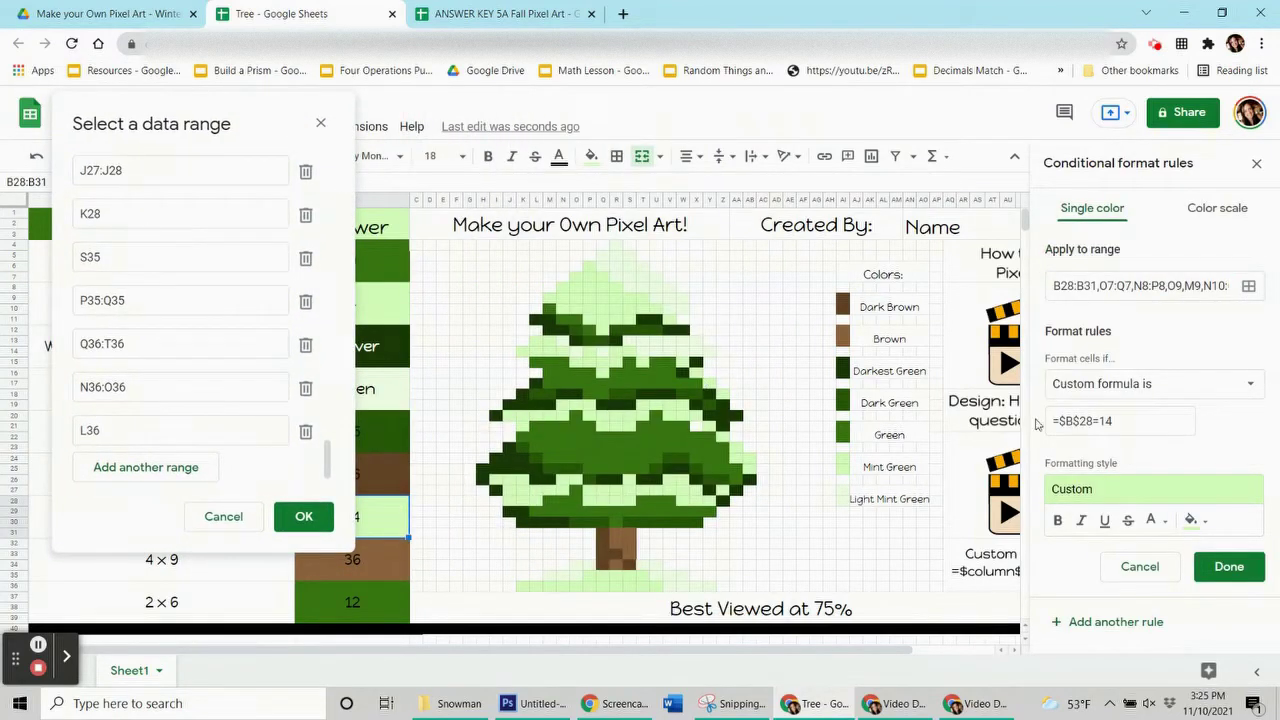
pyautogui.click(699, 428)
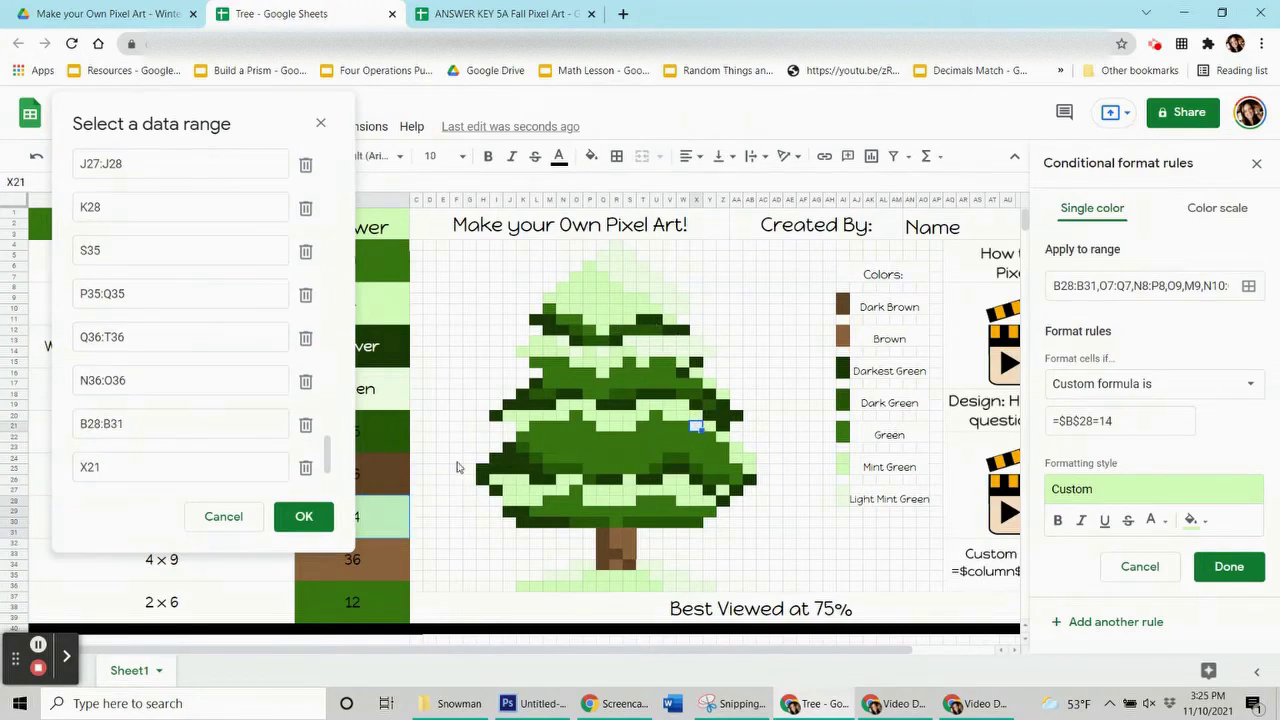
pyautogui.click(304, 516)
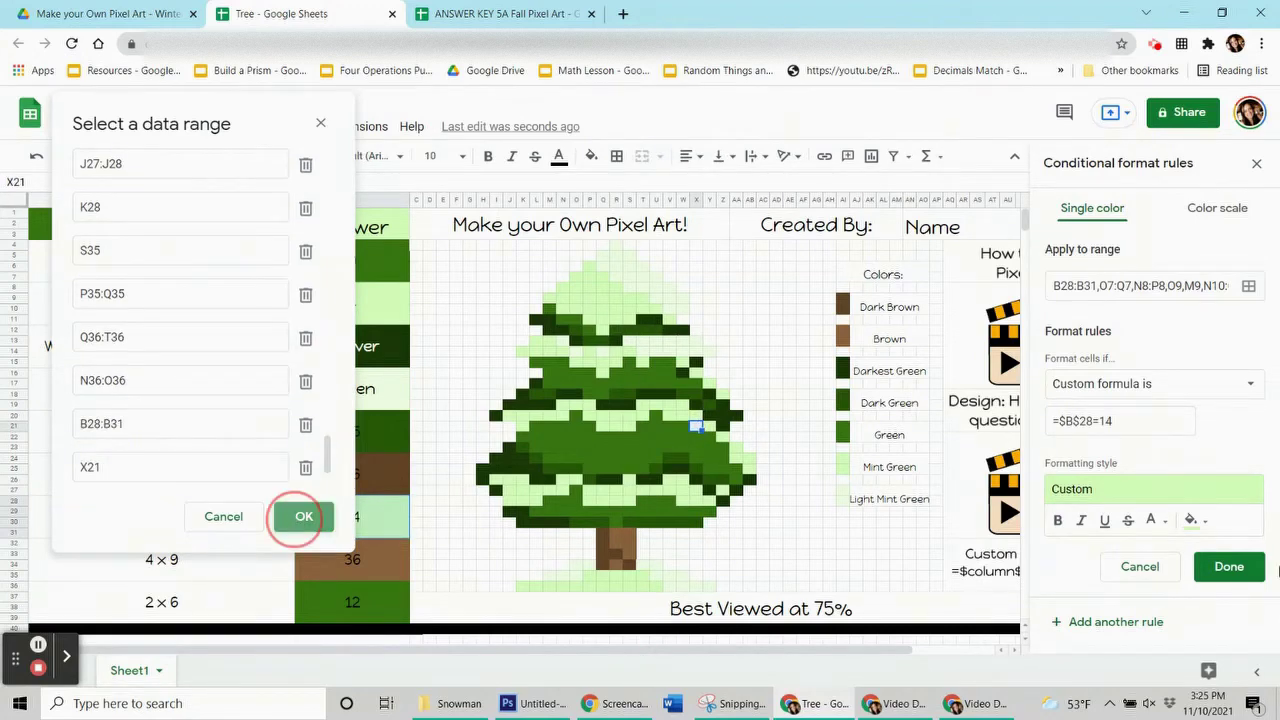
pyautogui.click(1232, 567)
# - Reset X21's manual fill and move to the 'Gingerbread Person - CODED' sheet
pyautogui.click(591, 156)
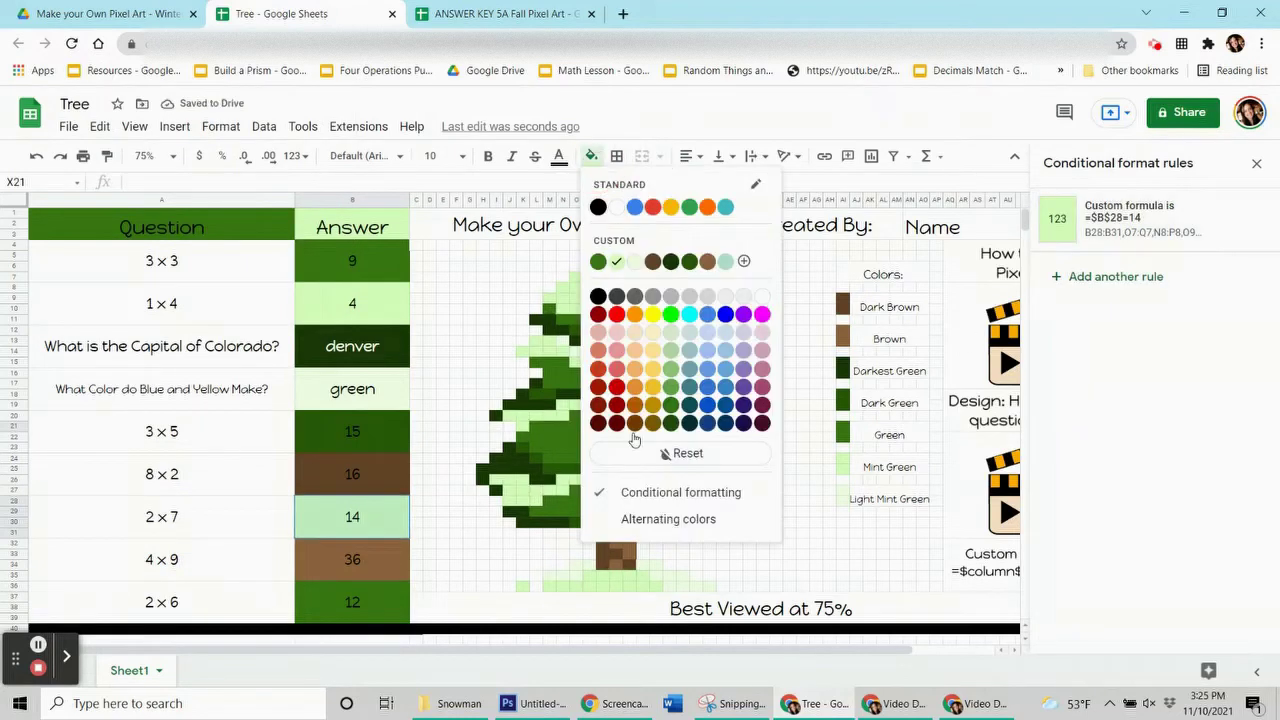
pyautogui.click(668, 453)
pyautogui.hotkey('ctrl', 'z')
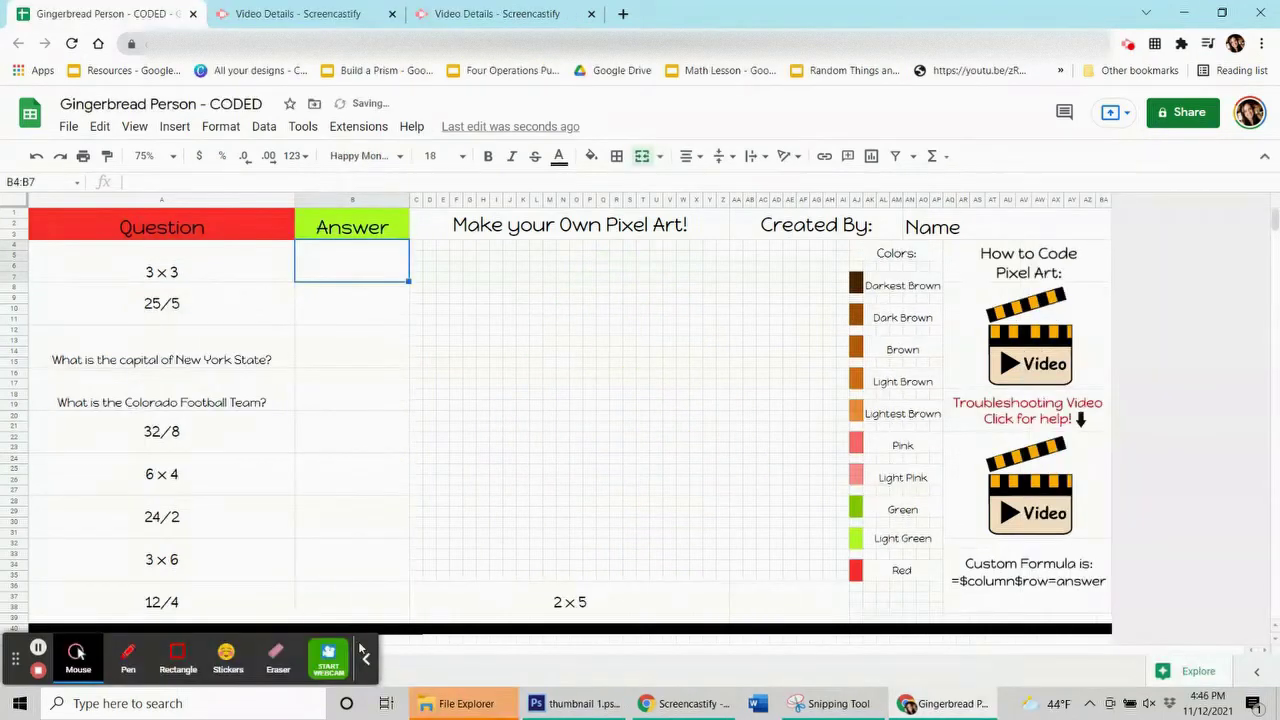
pyautogui.click(364, 655)
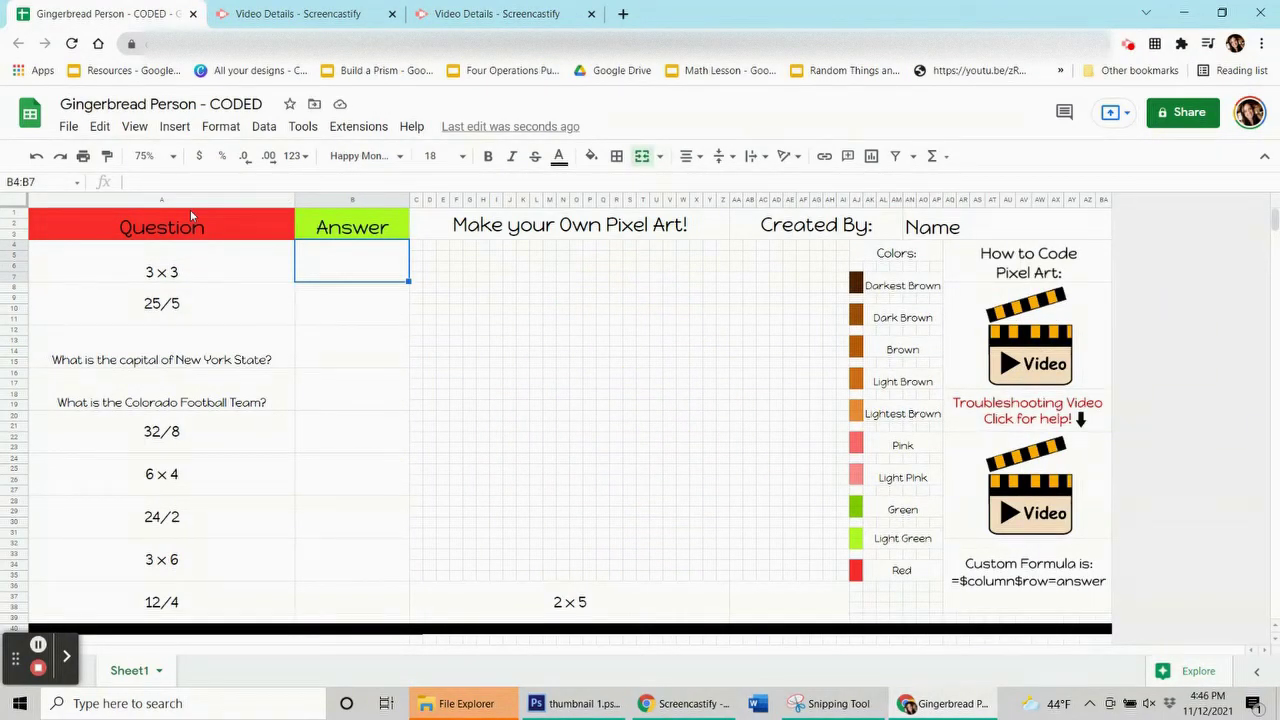
# - Enter the answers 9, 5 and Albany, pasting Broncos and then clearing it
pyautogui.write('9')
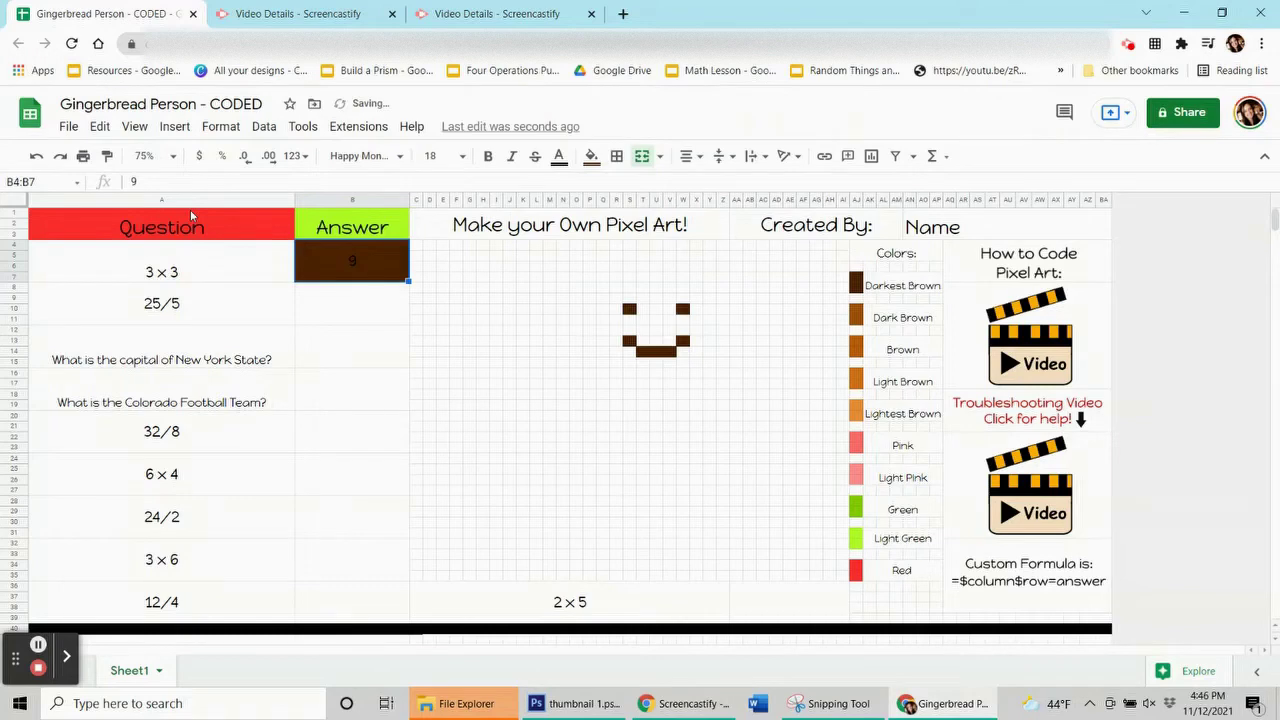
pyautogui.click(630, 311)
pyautogui.click(351, 260)
pyautogui.press('Down')
pyautogui.write('5')
pyautogui.press('Return')
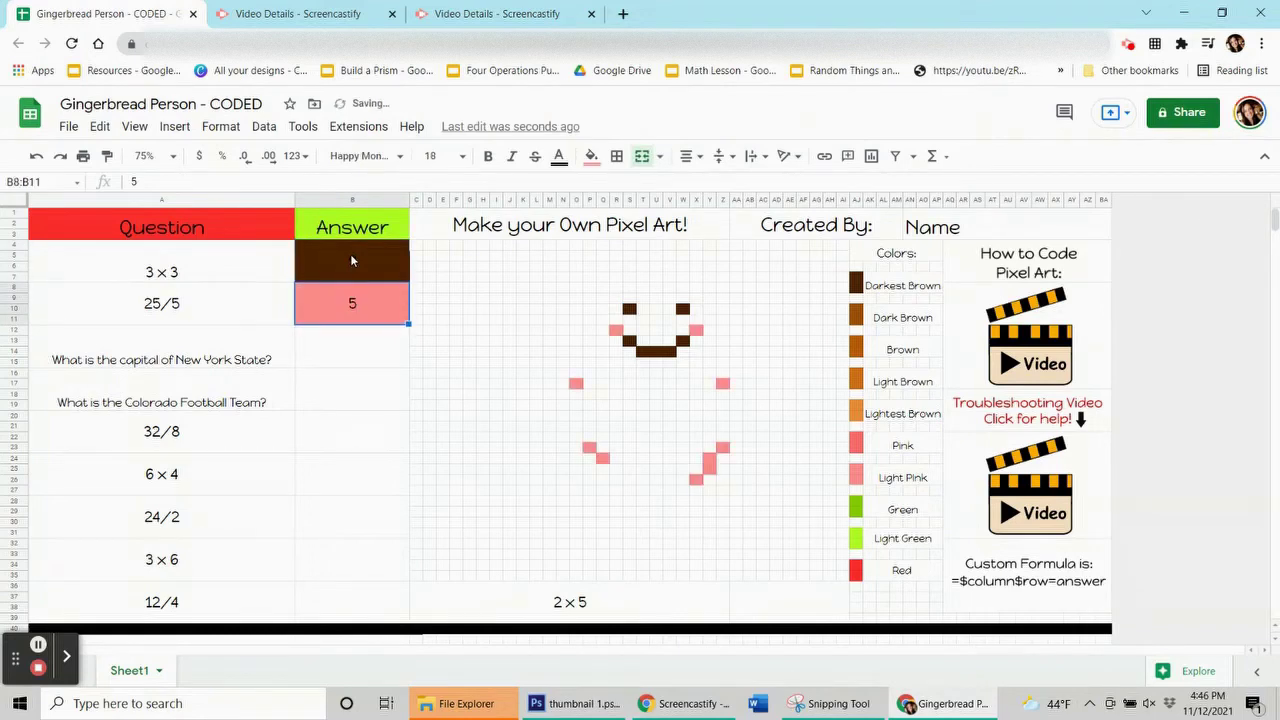
pyautogui.press('Down')
pyautogui.write('Albany')
pyautogui.press('Down')
pyautogui.write('Broncos')
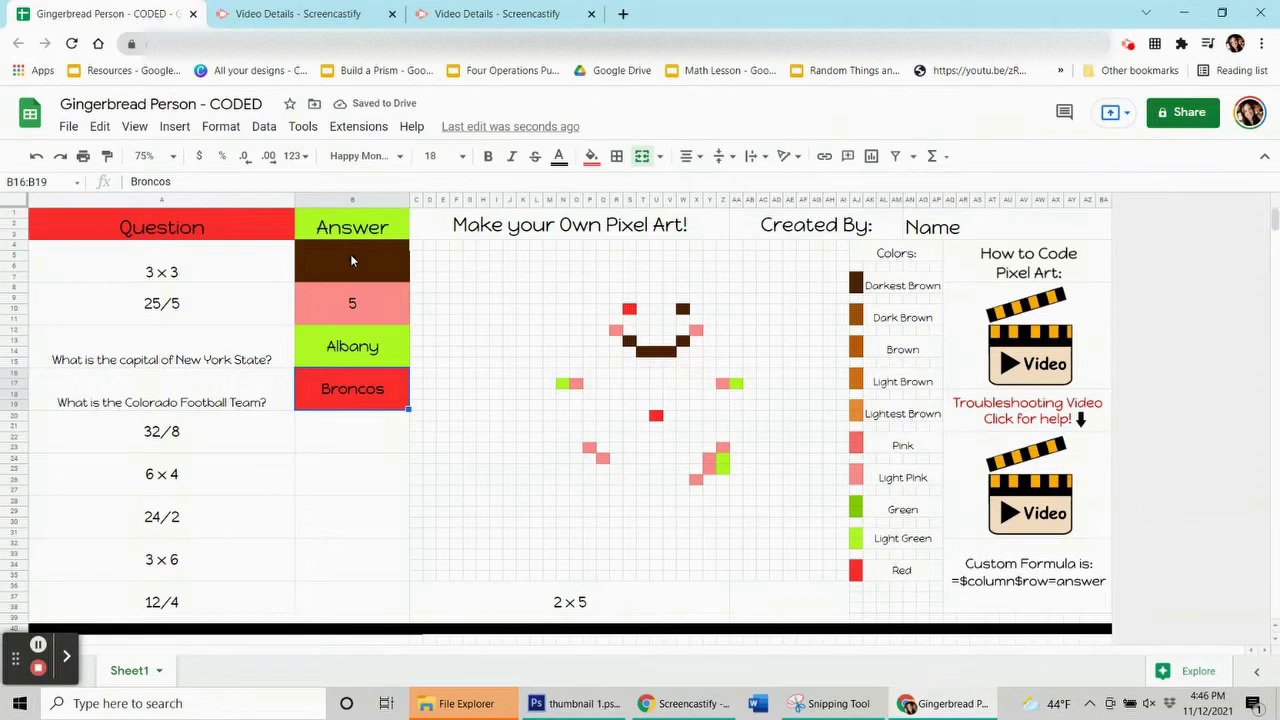
pyautogui.press('Delete')
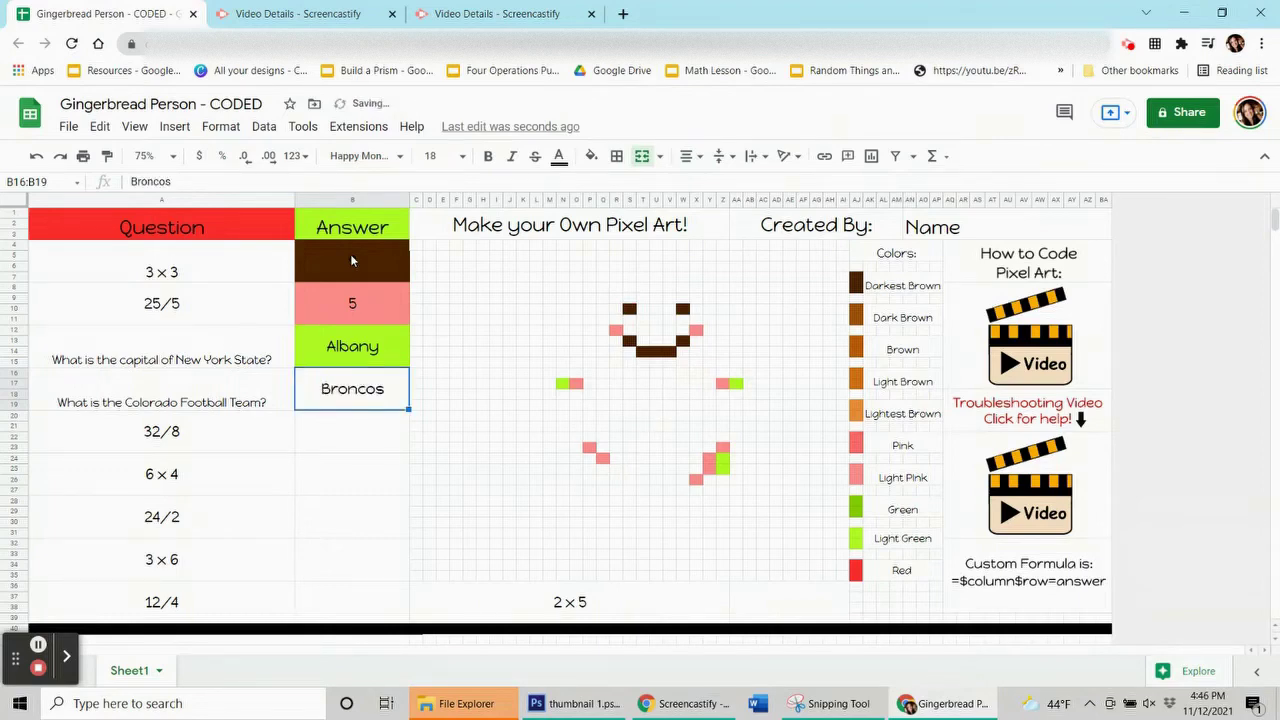
# - Enter 4, 24, 12, 18, 3 and 10 in the remaining answer cells
pyautogui.press('Down')
pyautogui.write('4')
pyautogui.press('Return')
pyautogui.write('24')
pyautogui.press('Return')
pyautogui.press('Down')
pyautogui.write('12')
pyautogui.press('Return')
pyautogui.write('18')
pyautogui.press('Return')
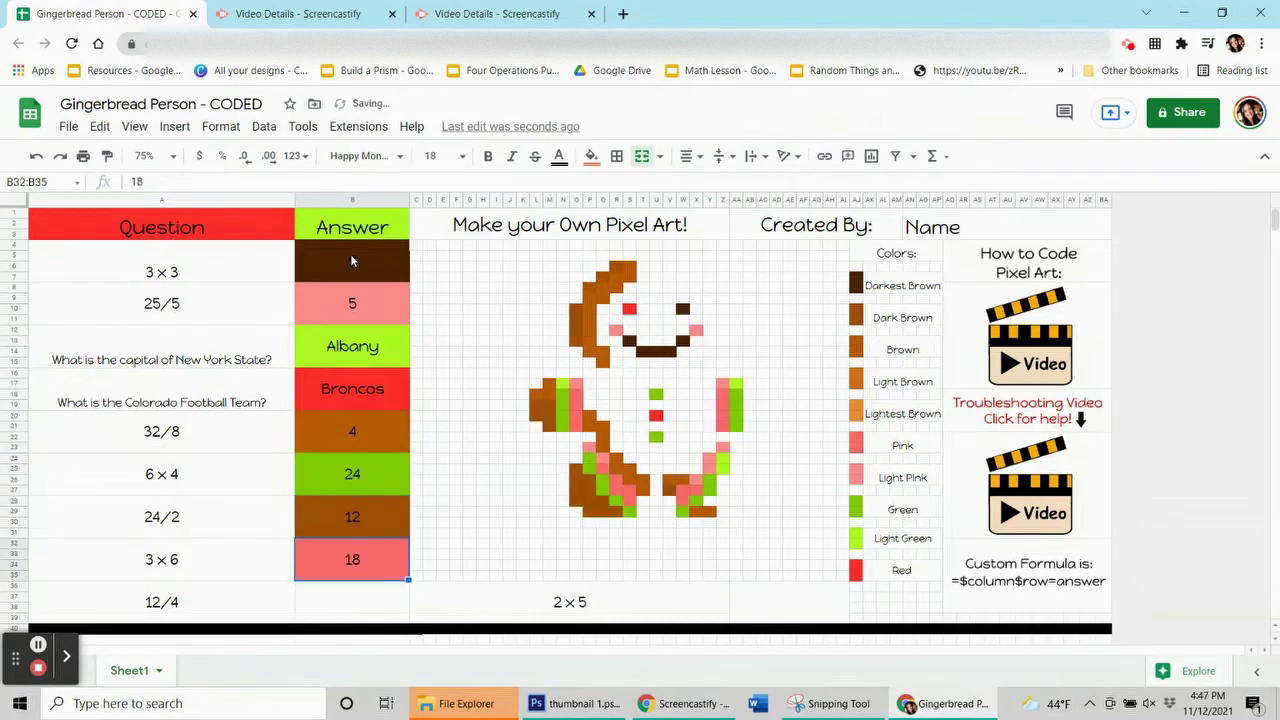
pyautogui.write('3')
pyautogui.press('Return')
pyautogui.press('Right')
pyautogui.press('Right')
pyautogui.write('10')
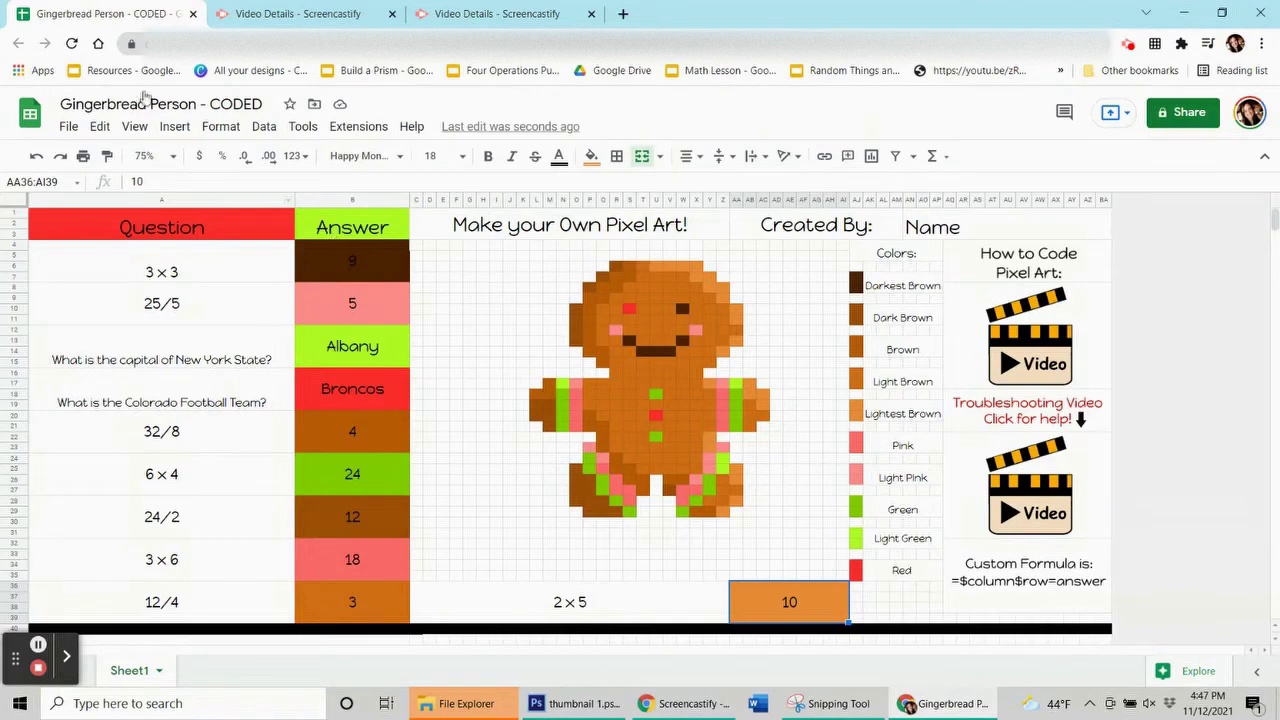
# - Open Format > Conditional formatting and select the gingerbread eye pixel S10
pyautogui.click(220, 128)
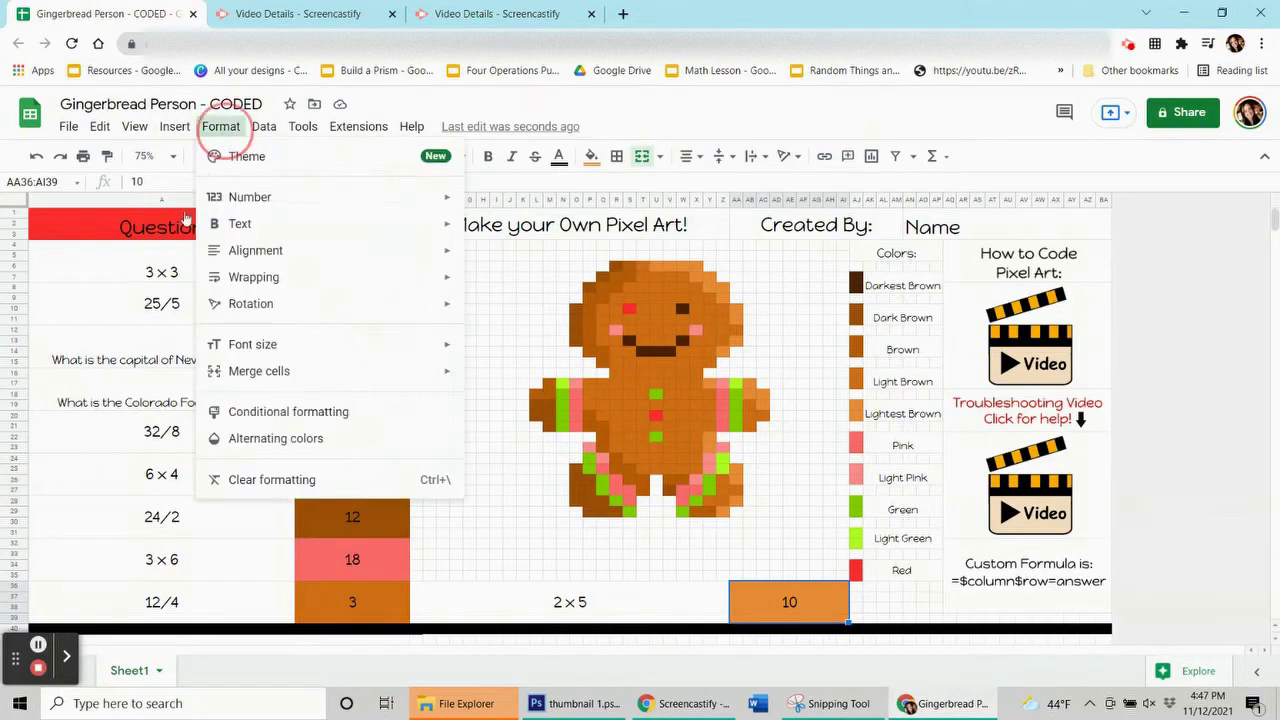
pyautogui.click(250, 411)
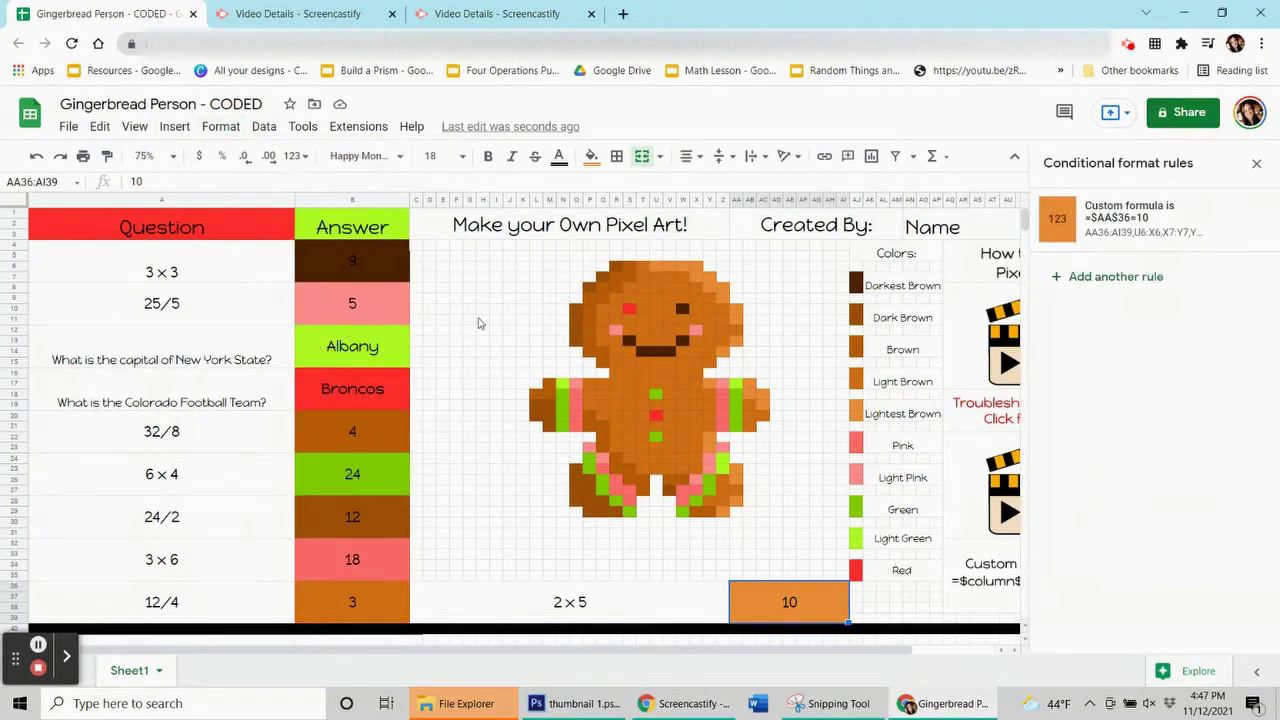
pyautogui.click(630, 308)
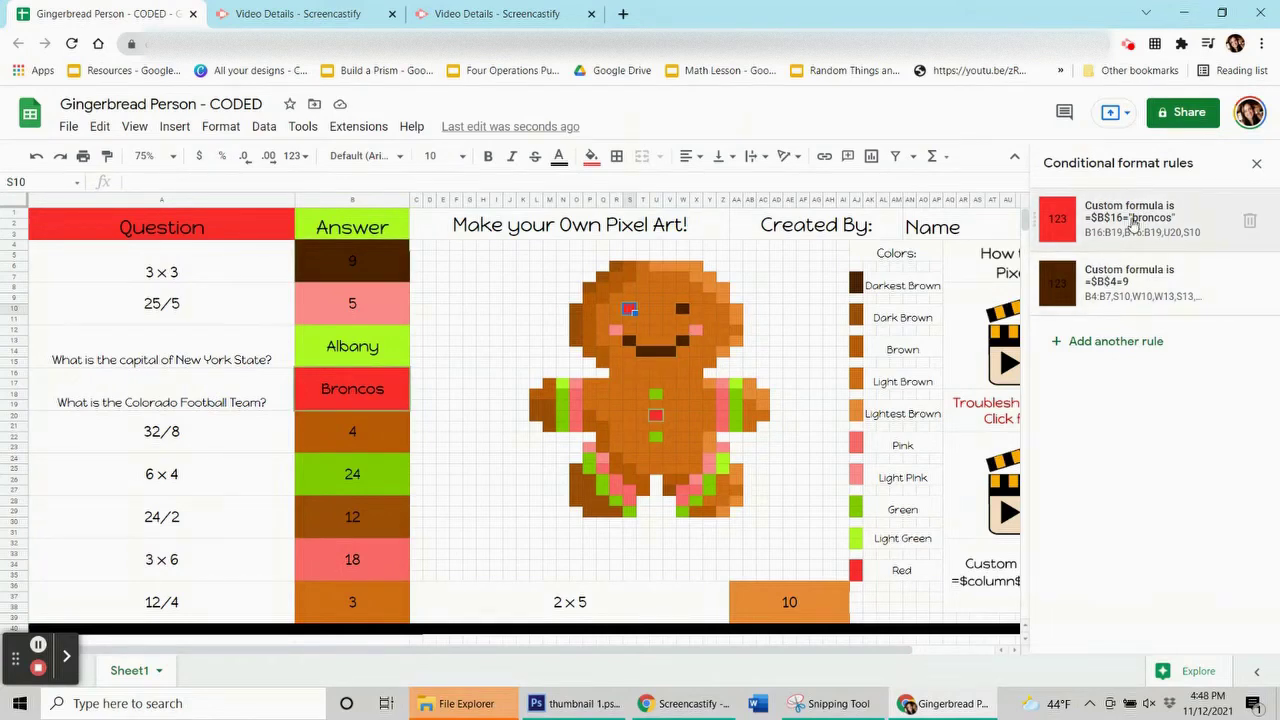
# - Check the Broncos rule against pixels U20 and S10, then open its range list
pyautogui.click(335, 380)
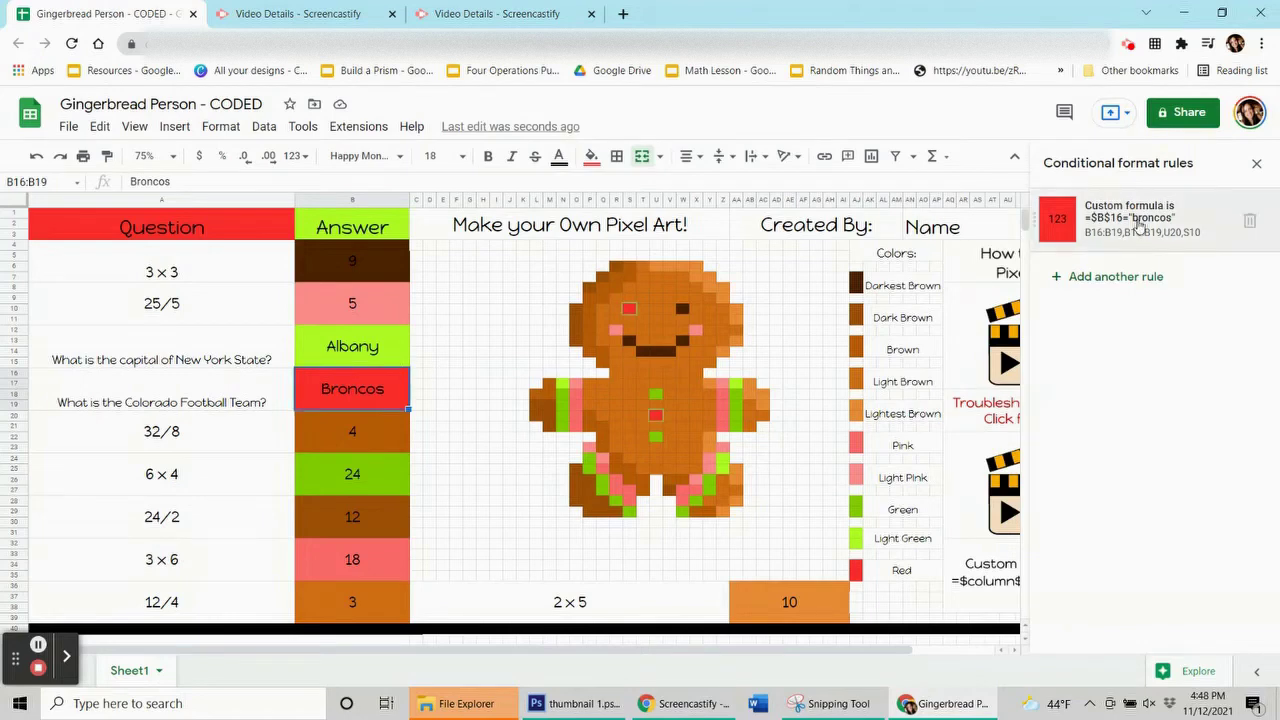
pyautogui.click(654, 416)
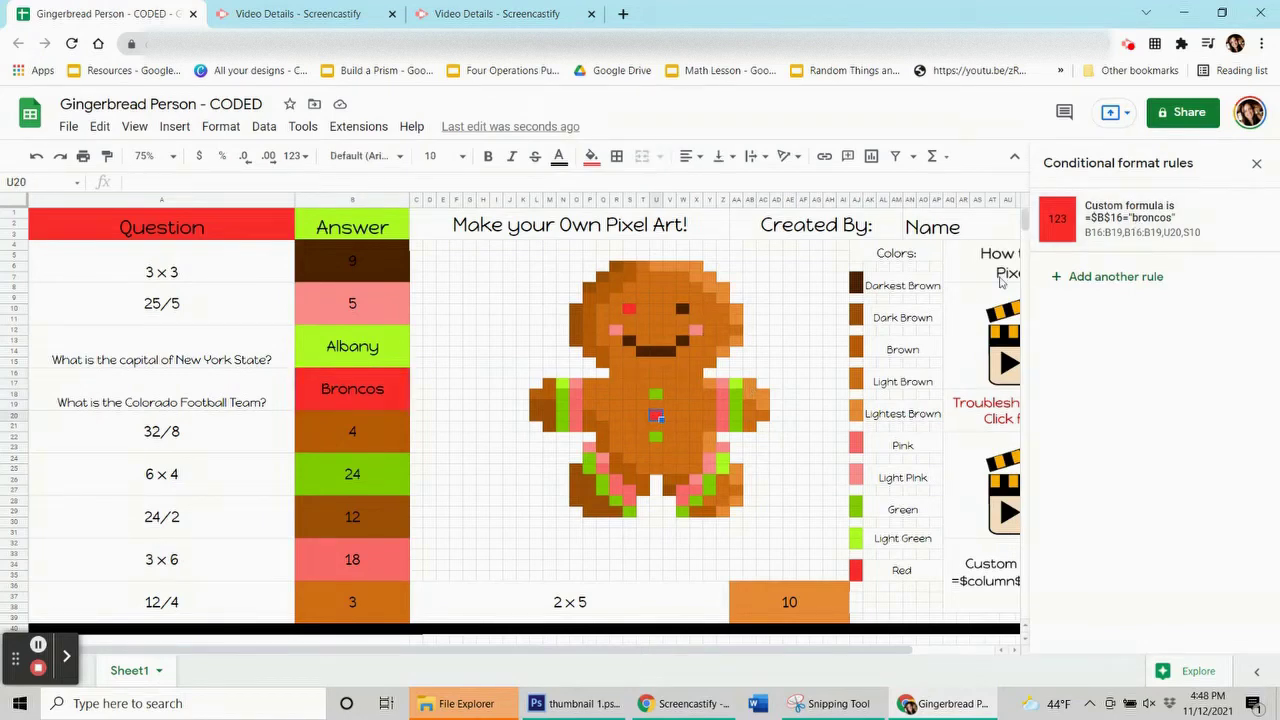
pyautogui.click(628, 310)
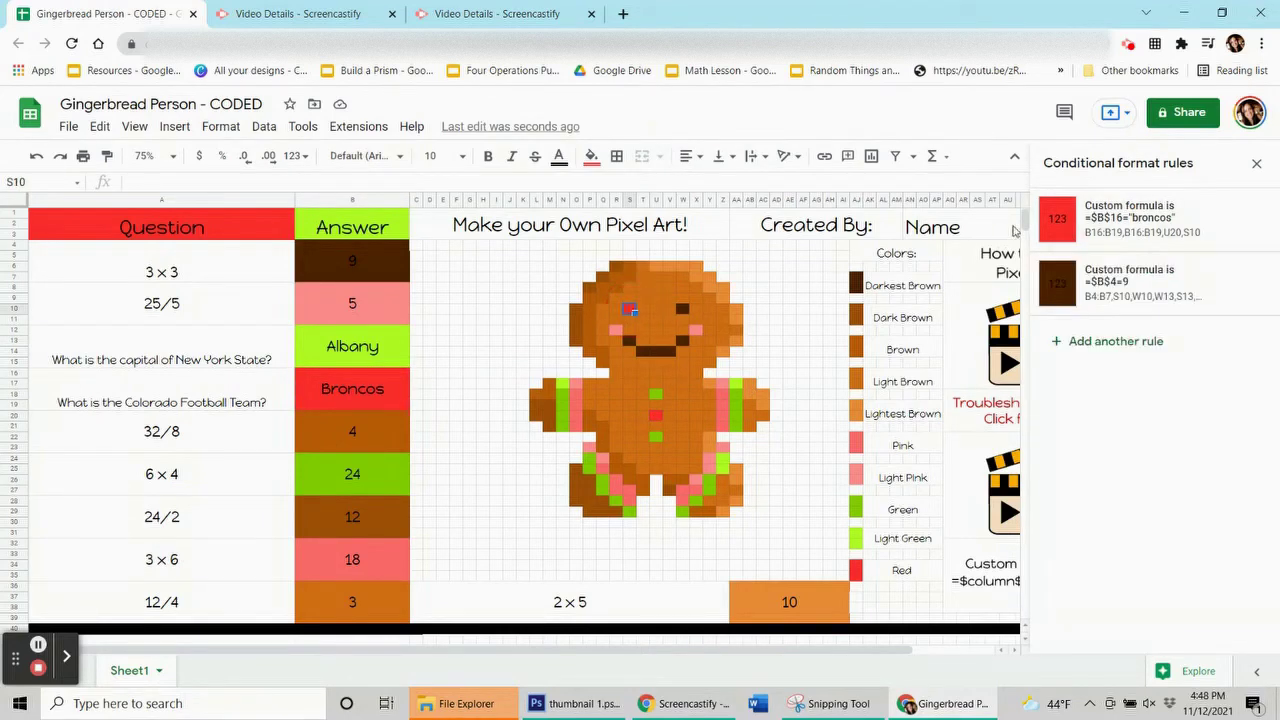
pyautogui.click(1088, 226)
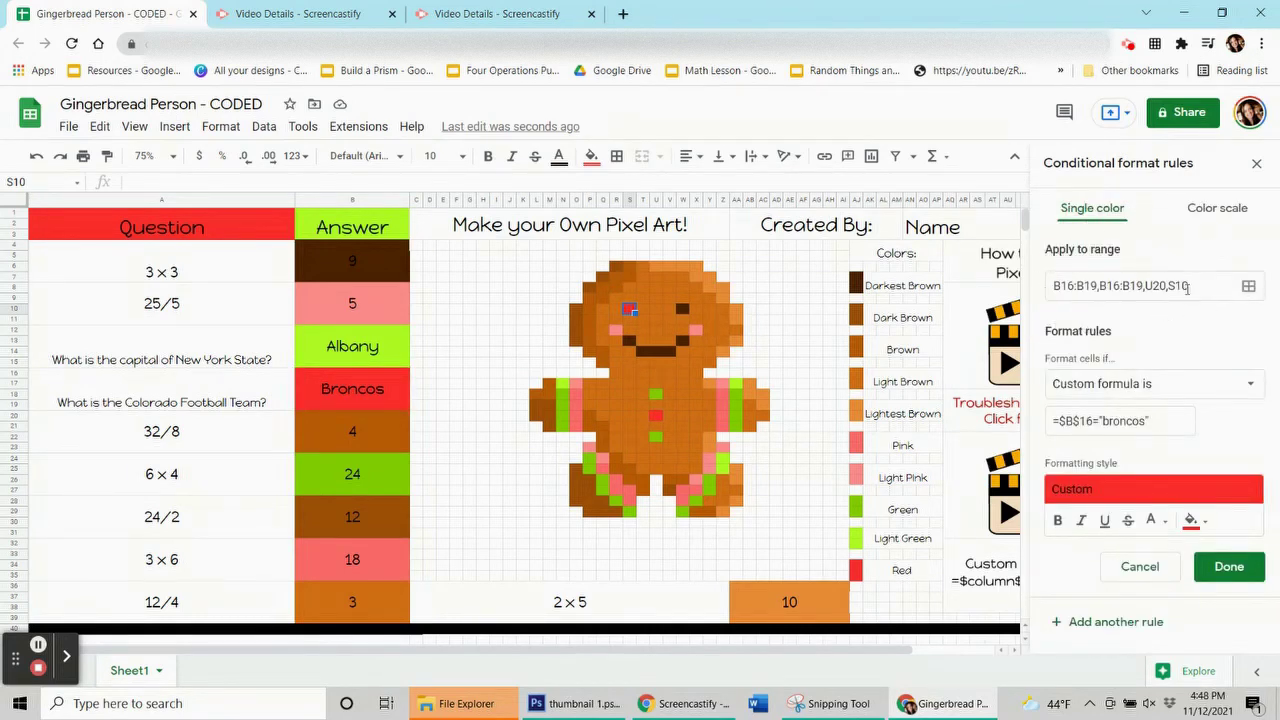
pyautogui.click(1250, 287)
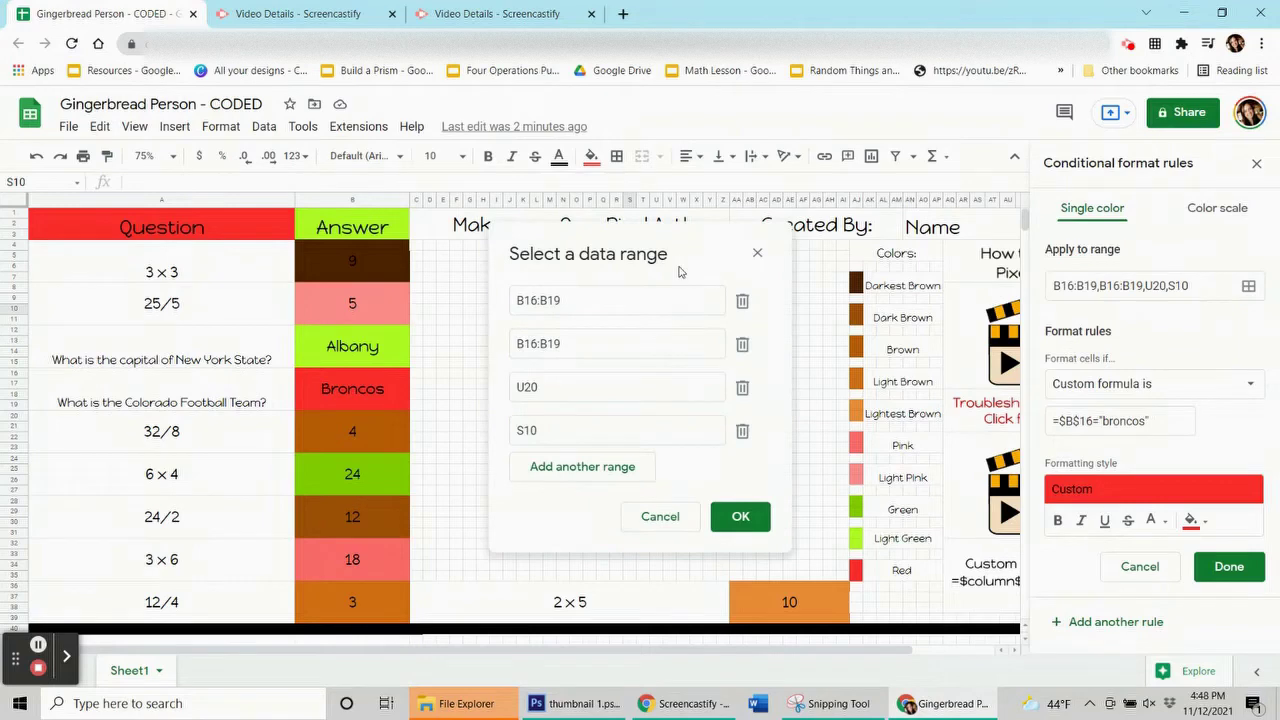
pyautogui.moveTo(677, 251); pyautogui.dragTo(897, 217)
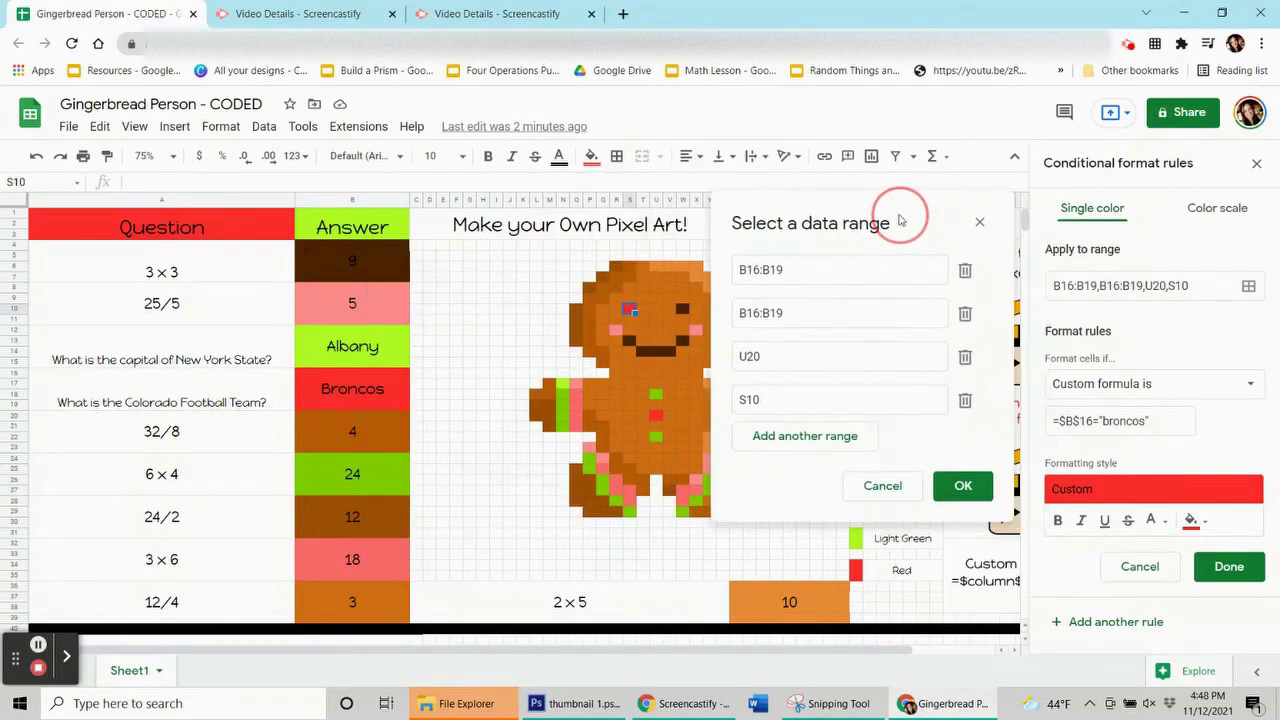
# - Delete the S10 range from the broncos rule and confirm the shortened list
pyautogui.click(745, 266)
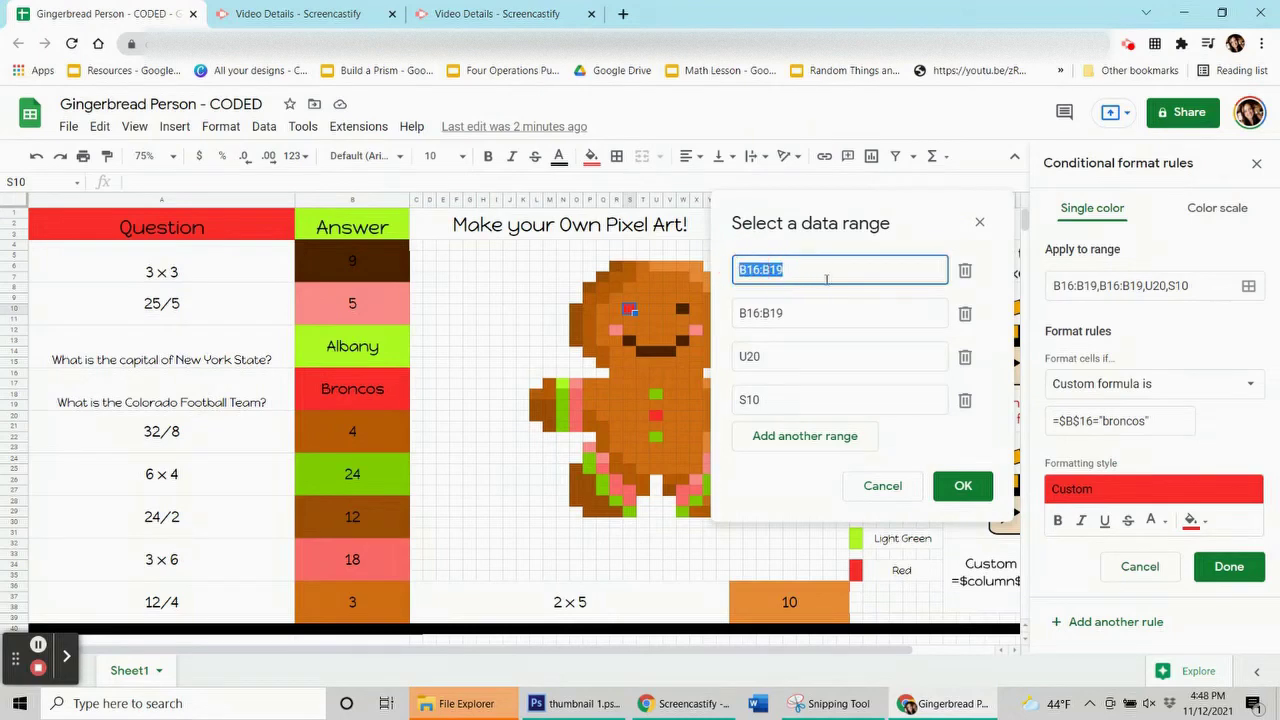
pyautogui.click(823, 277)
pyautogui.click(789, 356)
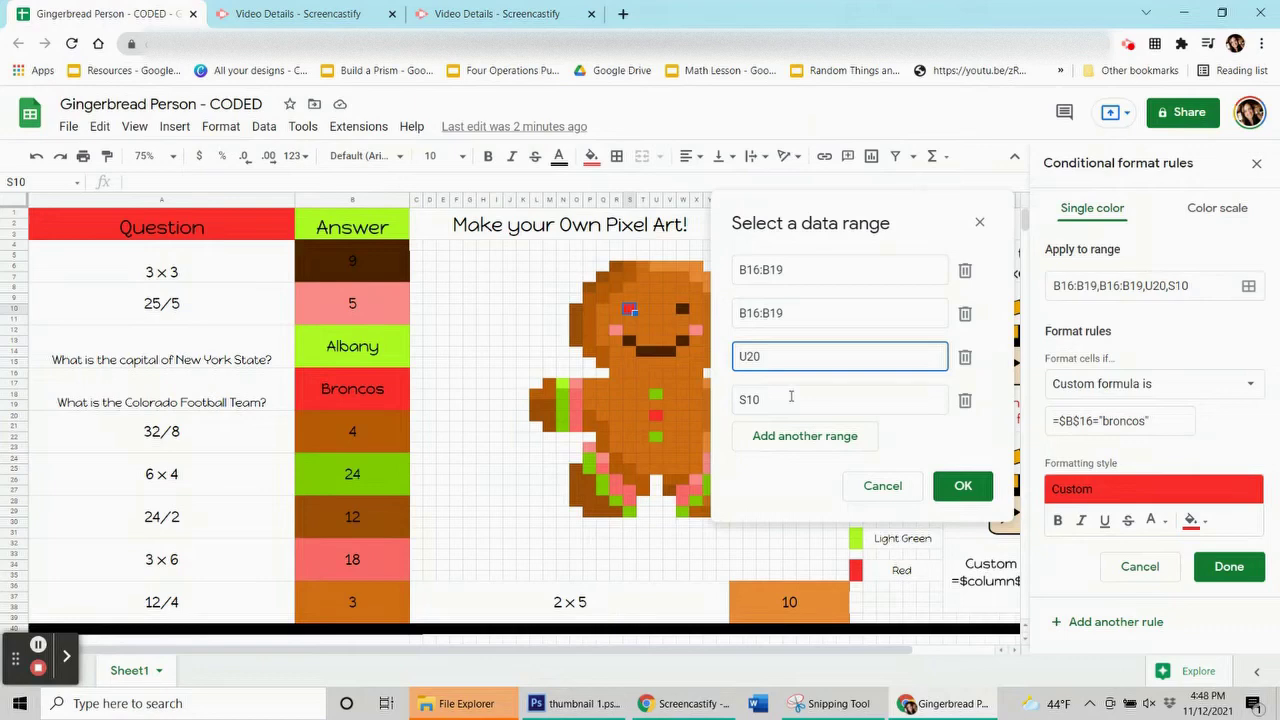
pyautogui.click(790, 397)
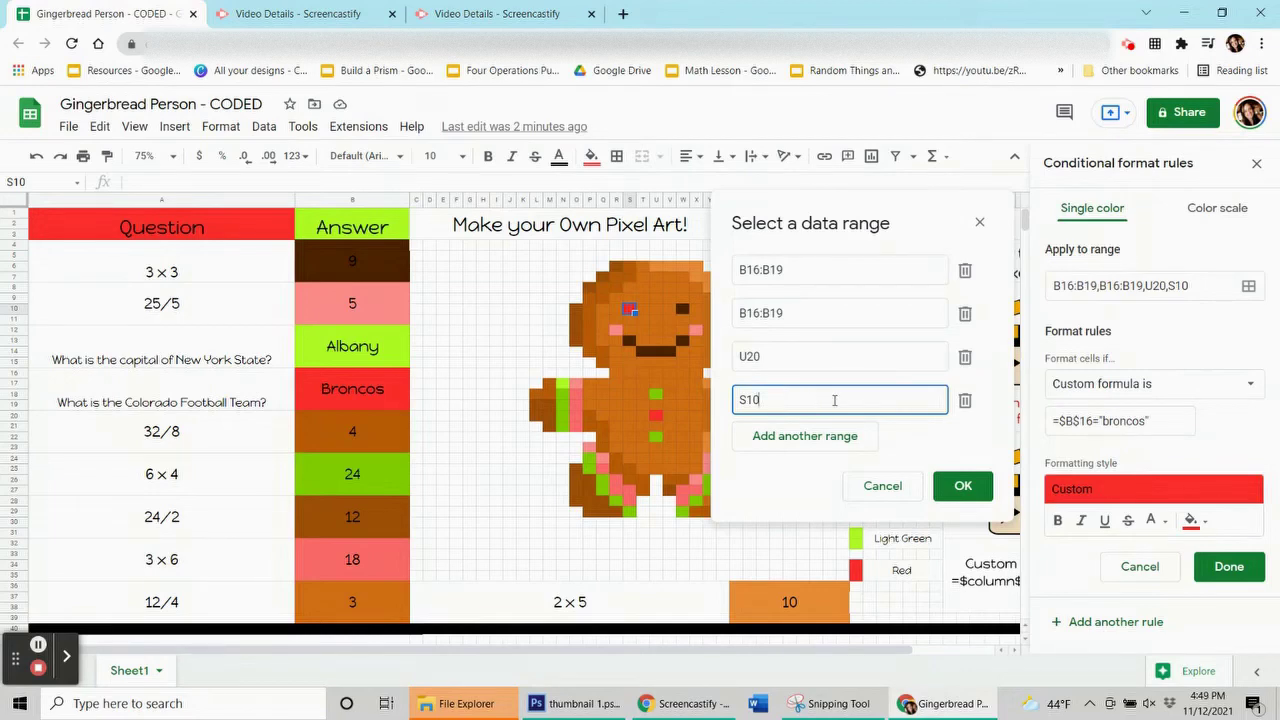
pyautogui.click(965, 400)
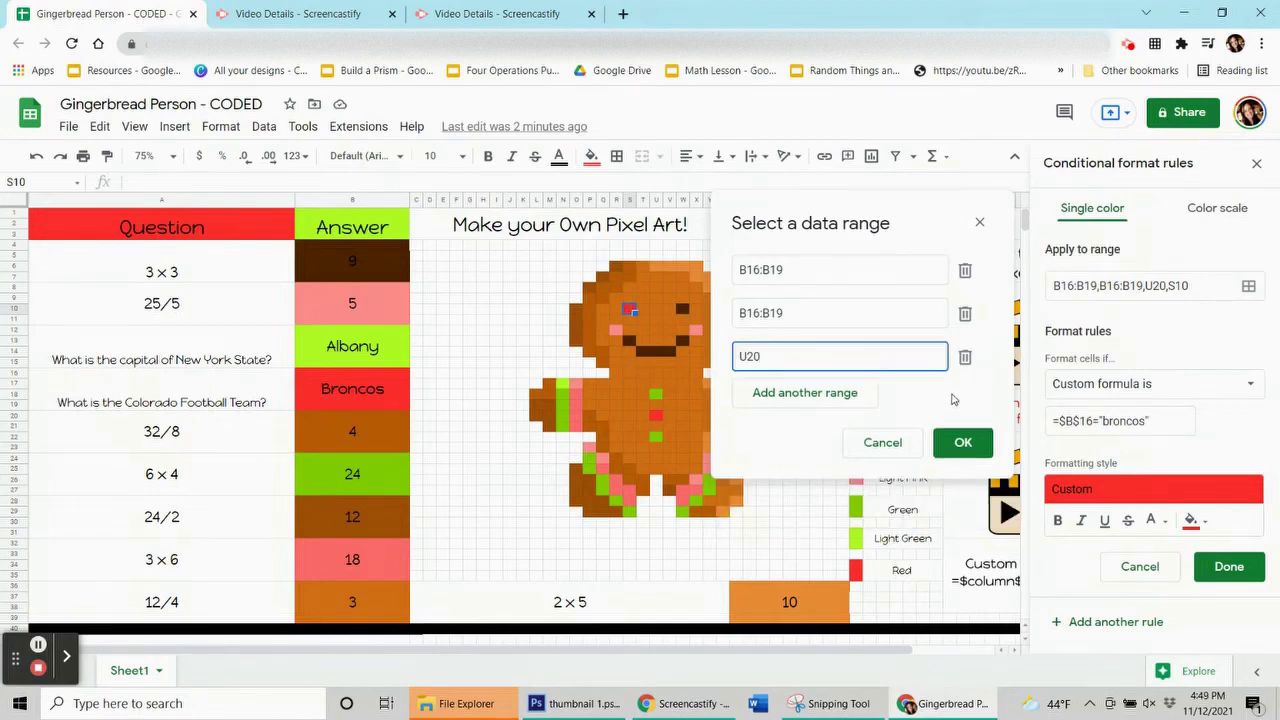
pyautogui.click(968, 448)
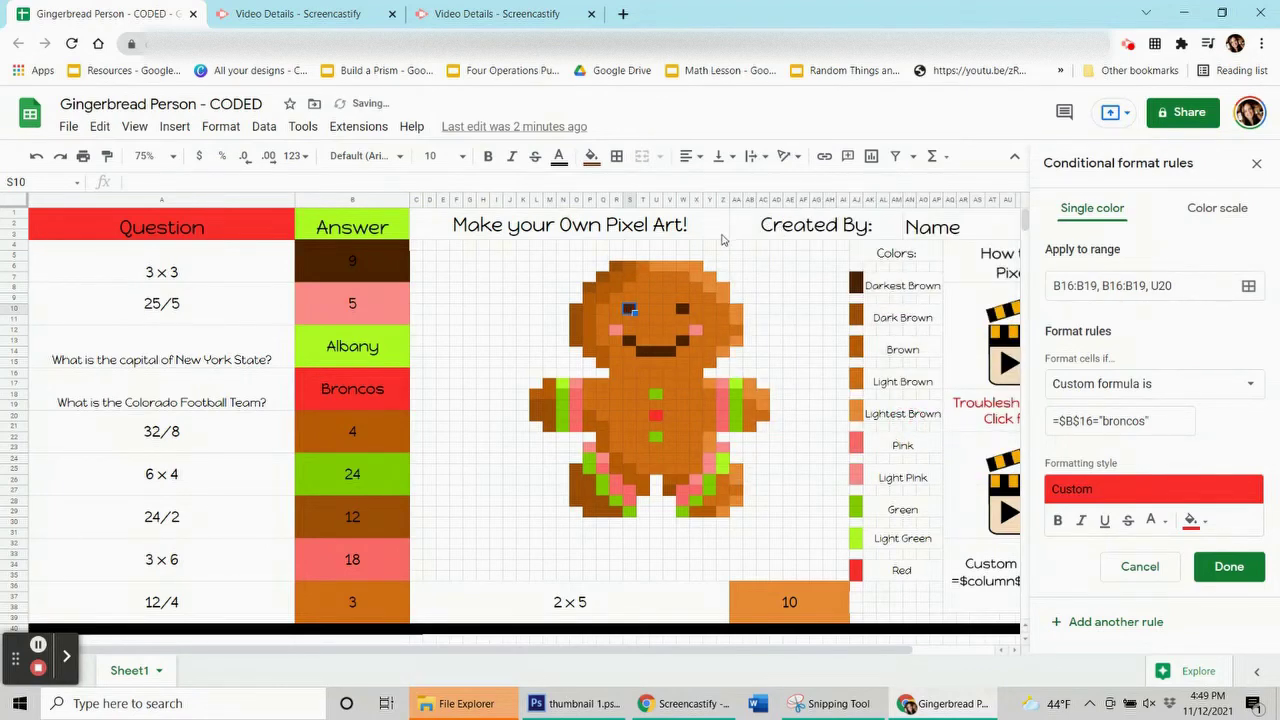
# - Check pixel R16 and the answer cells, then save the corrected broncos rule
pyautogui.click(617, 375)
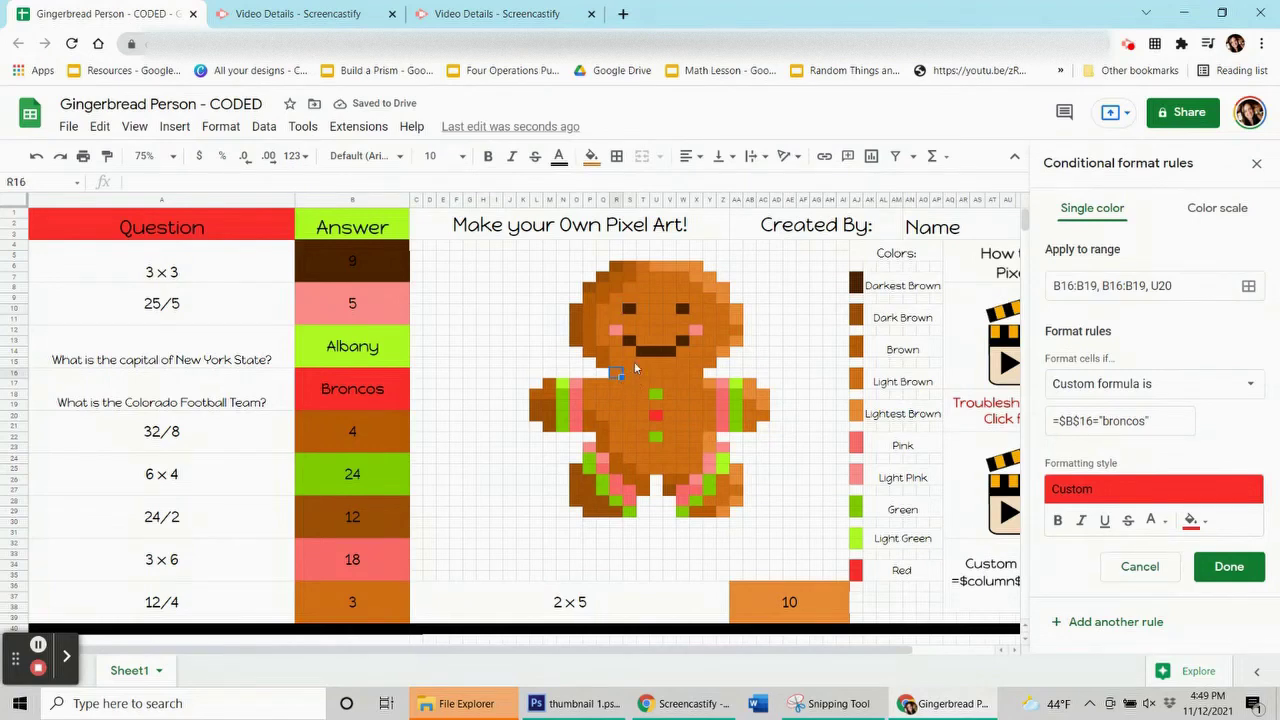
pyautogui.click(350, 374)
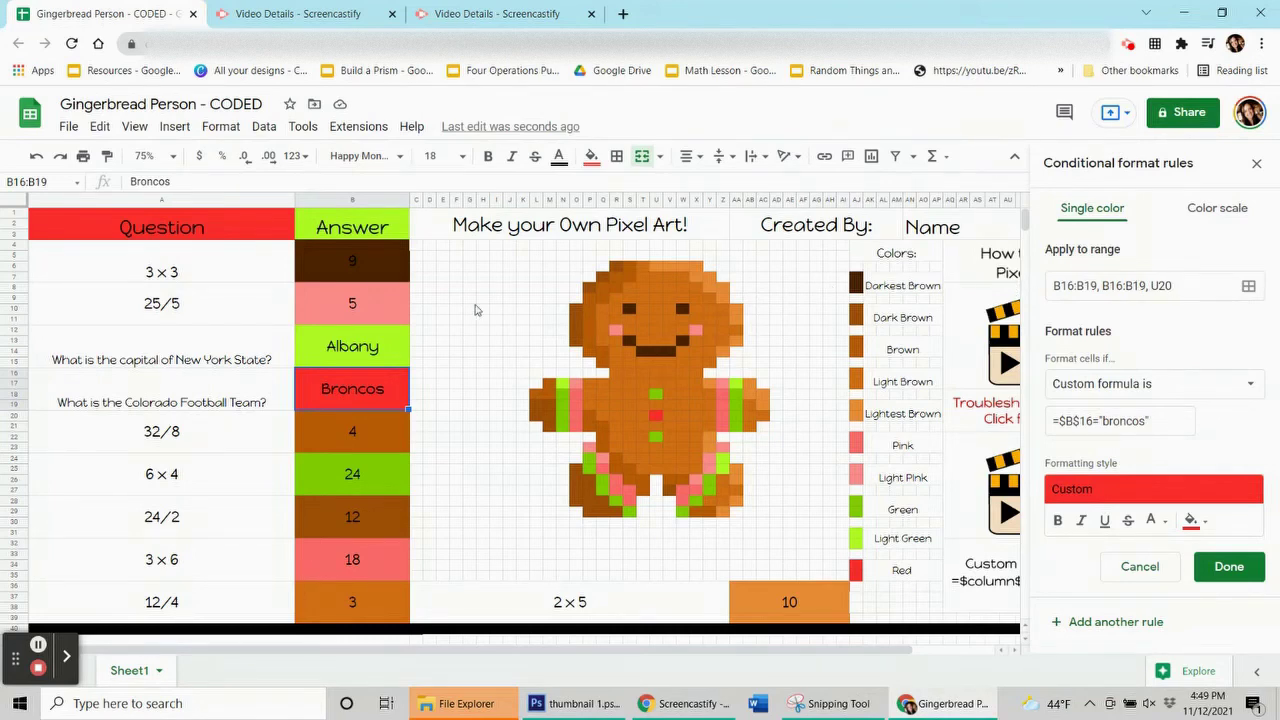
pyautogui.click(321, 268)
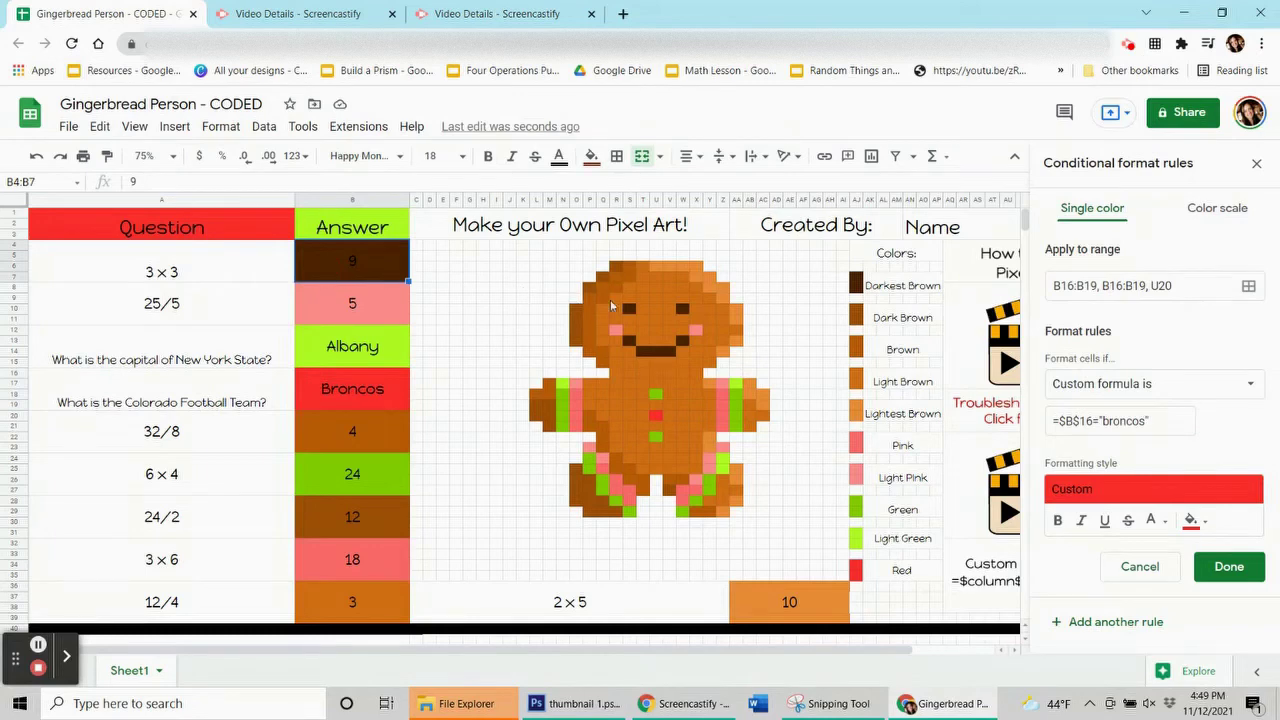
pyautogui.click(355, 394)
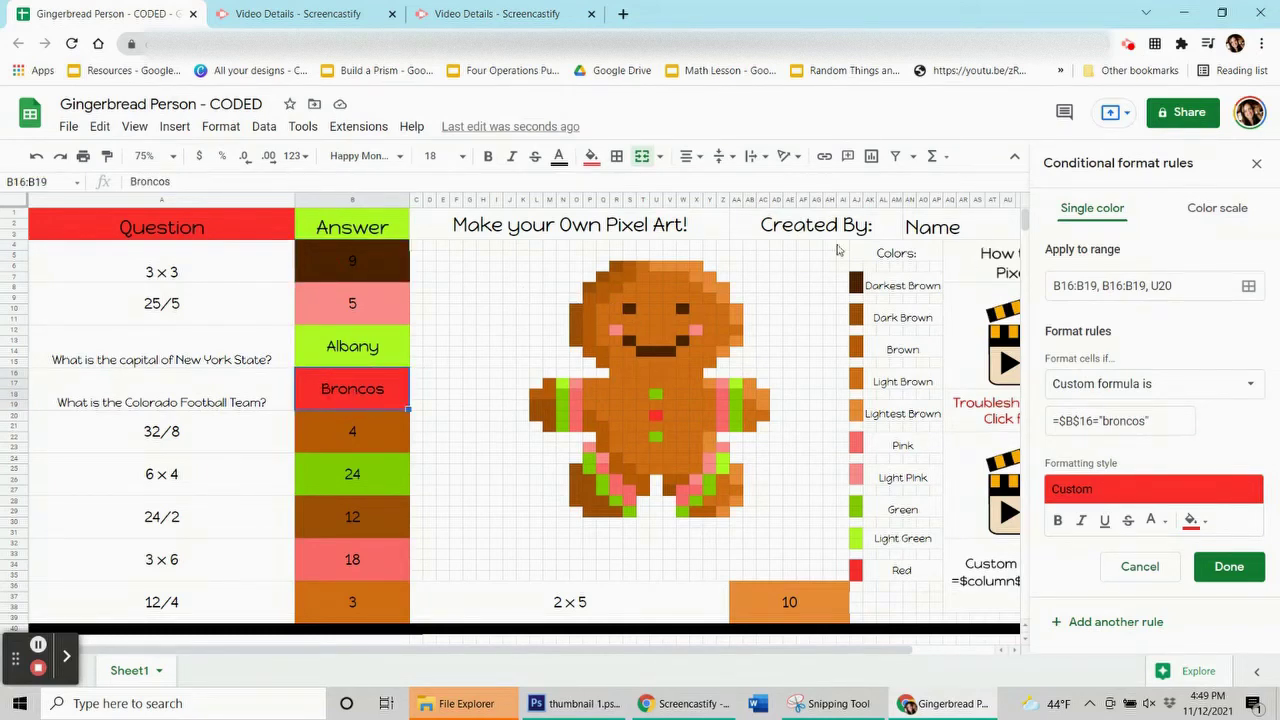
pyautogui.click(1229, 566)
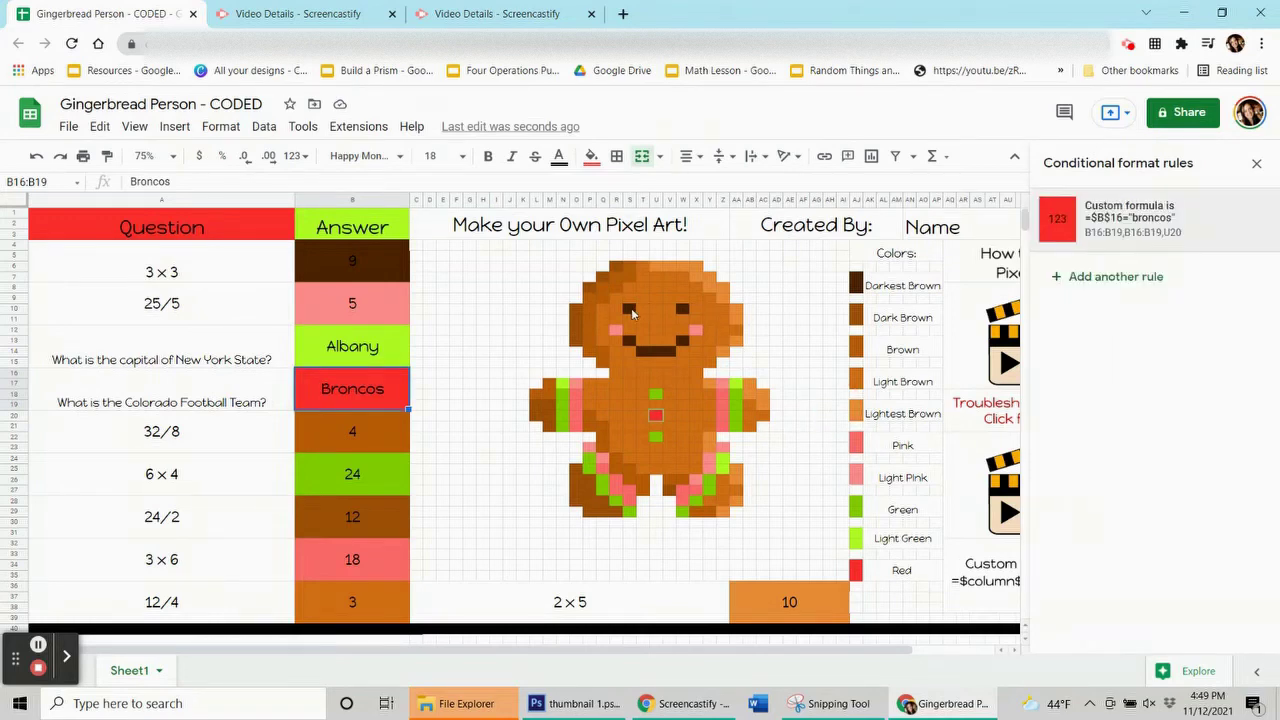
# - Verify eye pixel S10, review O18's =$B$32=18 rule, then go to Screencastify video details
pyautogui.click(630, 311)
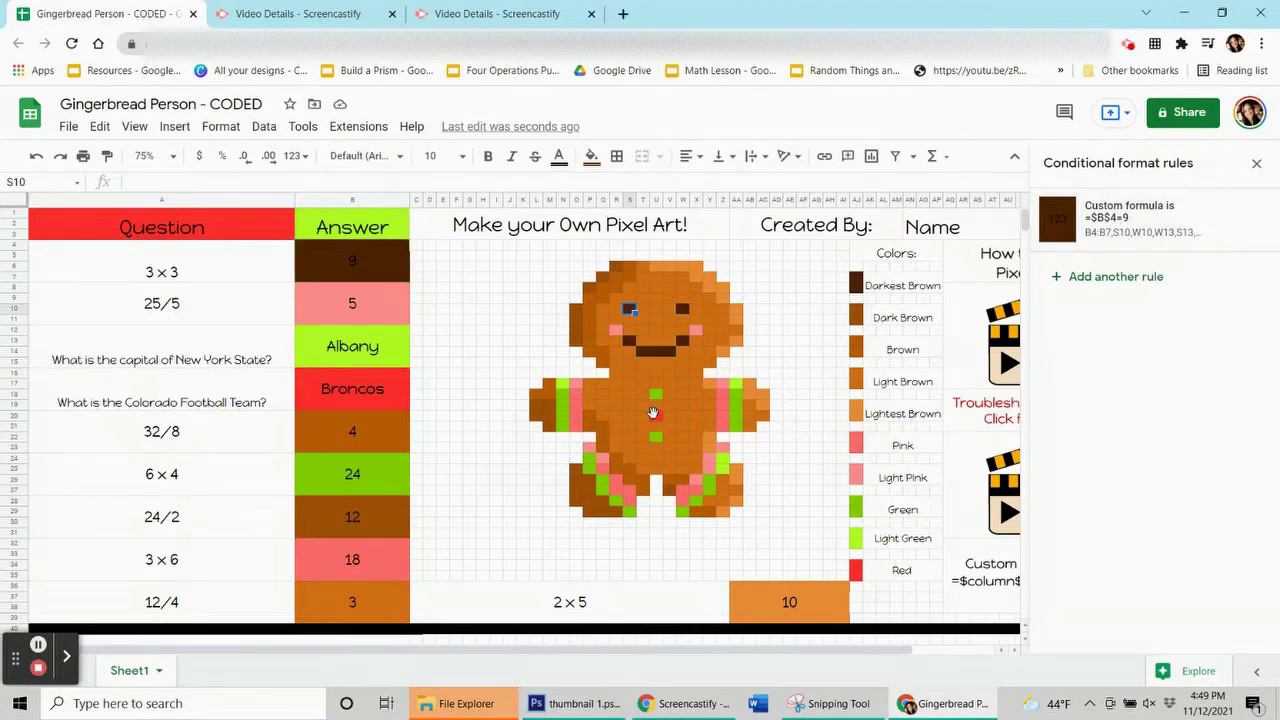
pyautogui.click(578, 396)
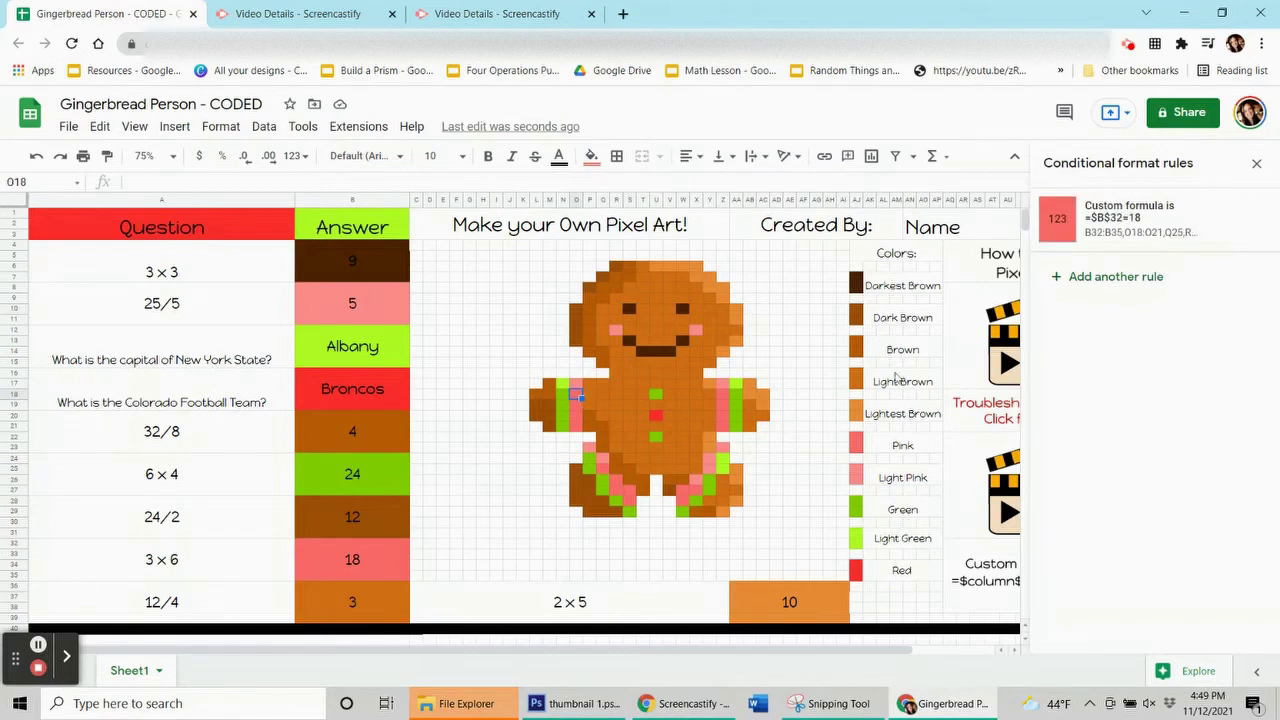
pyautogui.click(1090, 228)
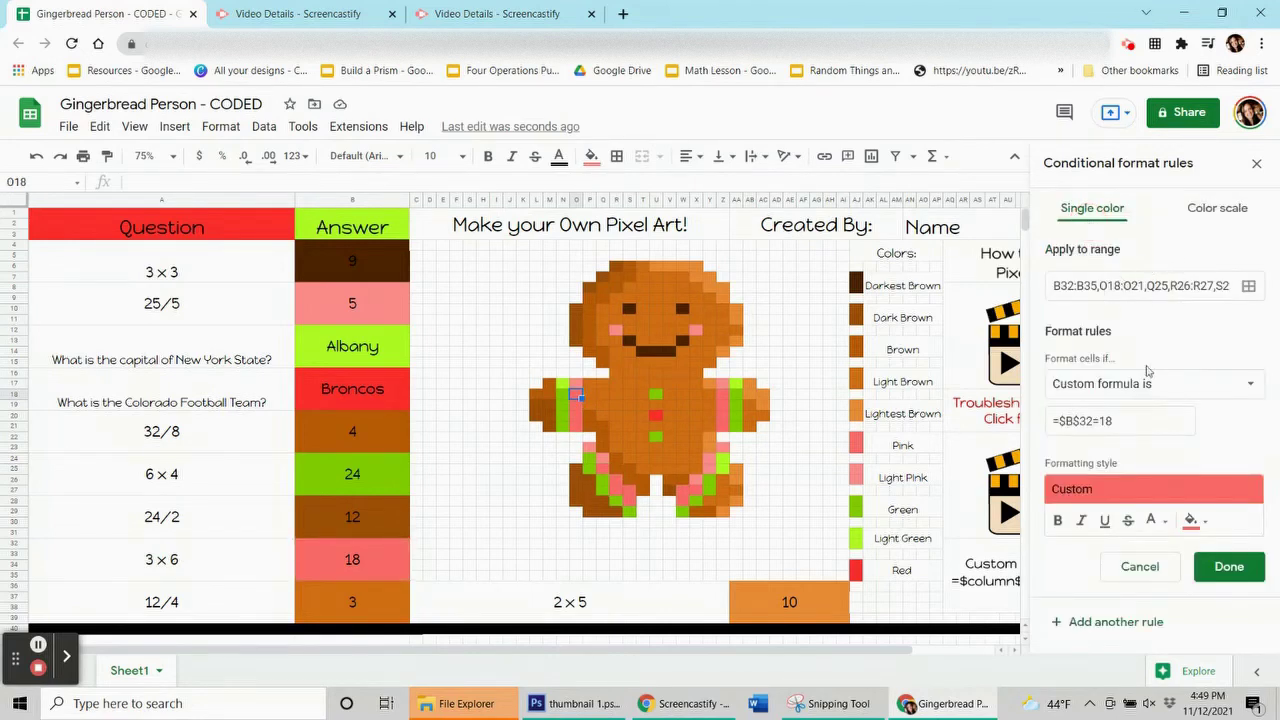
pyautogui.click(1229, 566)
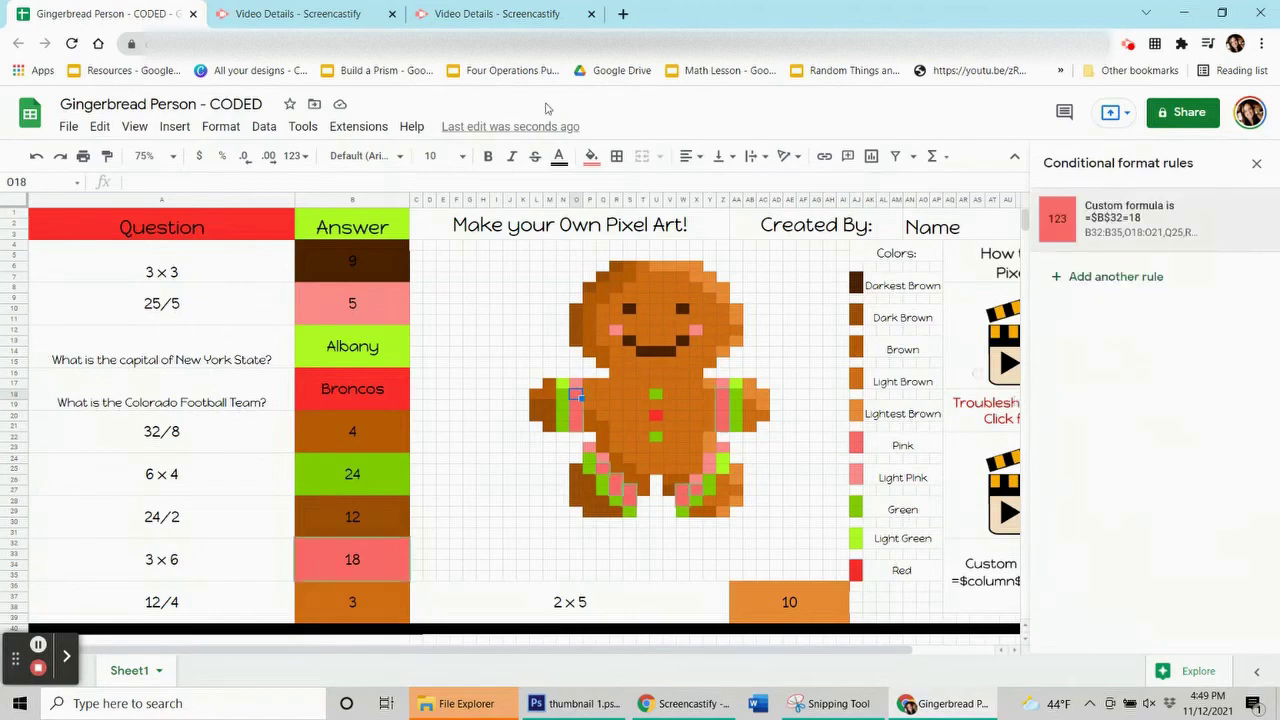
pyautogui.click(356, 14)
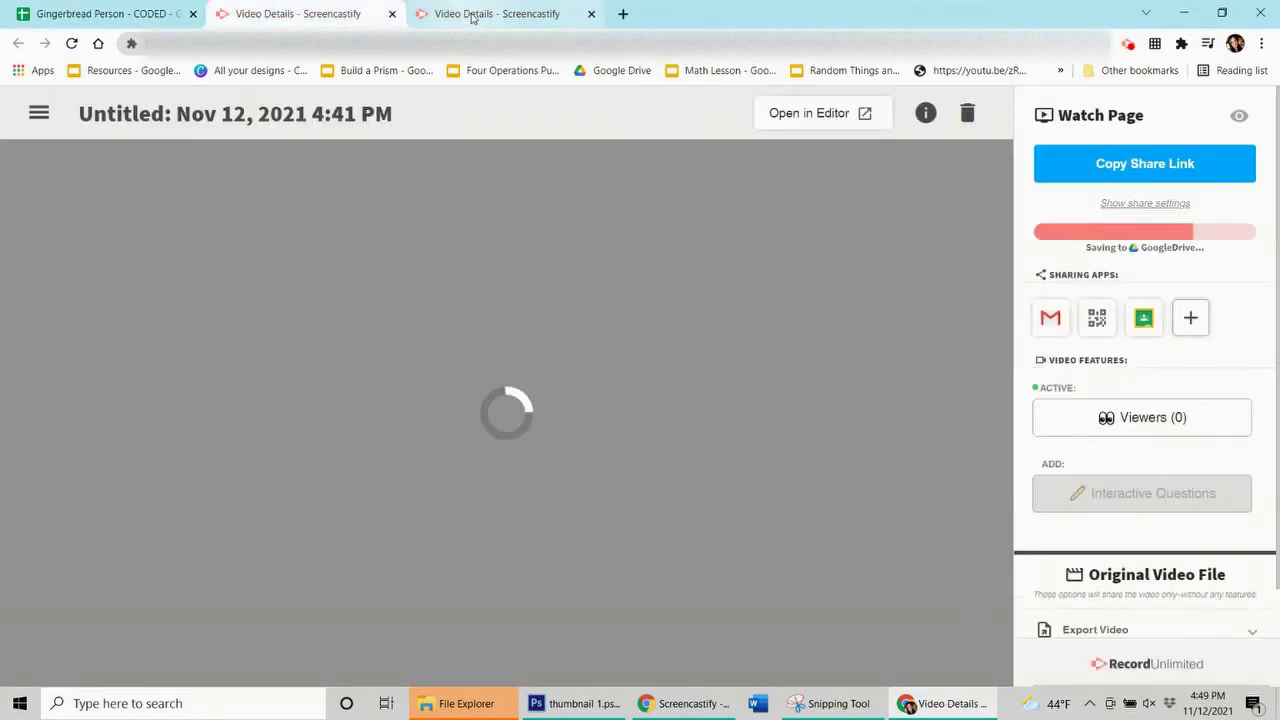
# - Leave the Video Details pages and go back to the Gingerbread Person - CODED spreadsheet tab
pyautogui.click(472, 14)
pyautogui.click(137, 14)
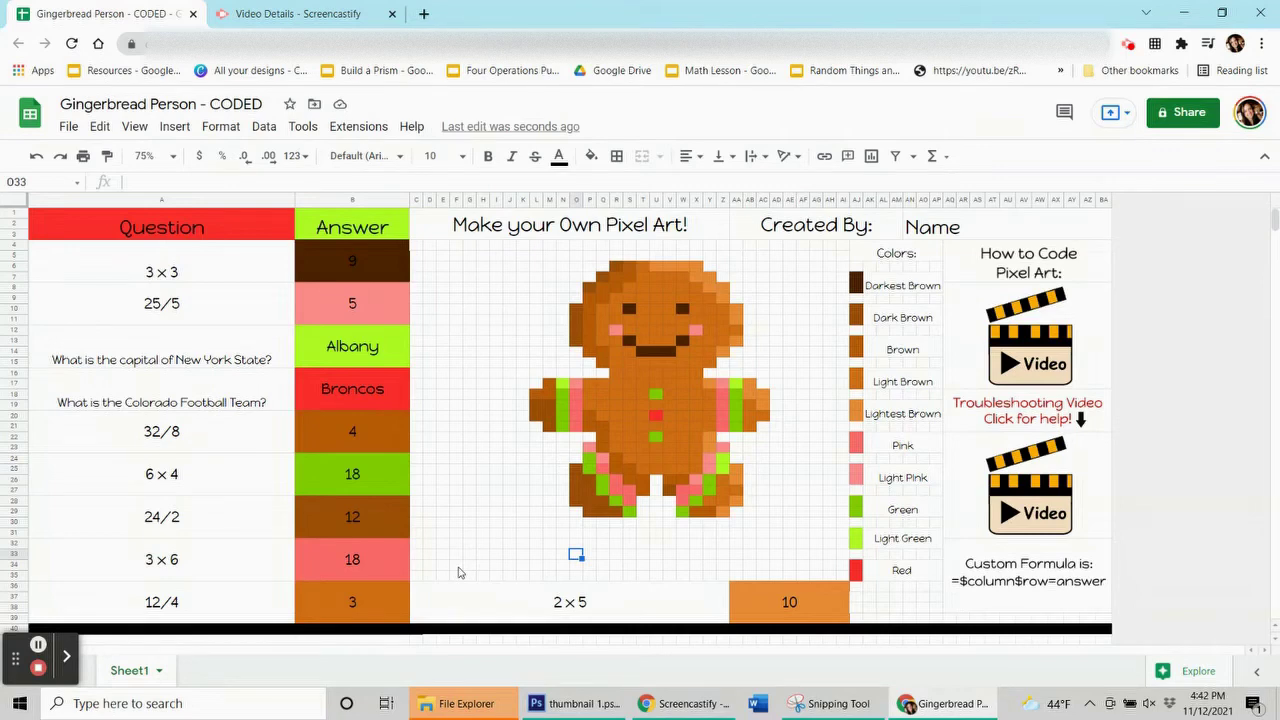
# - Replace the wrong 6 × 4 answer 18 with the correct answer 24
pyautogui.click(350, 490)
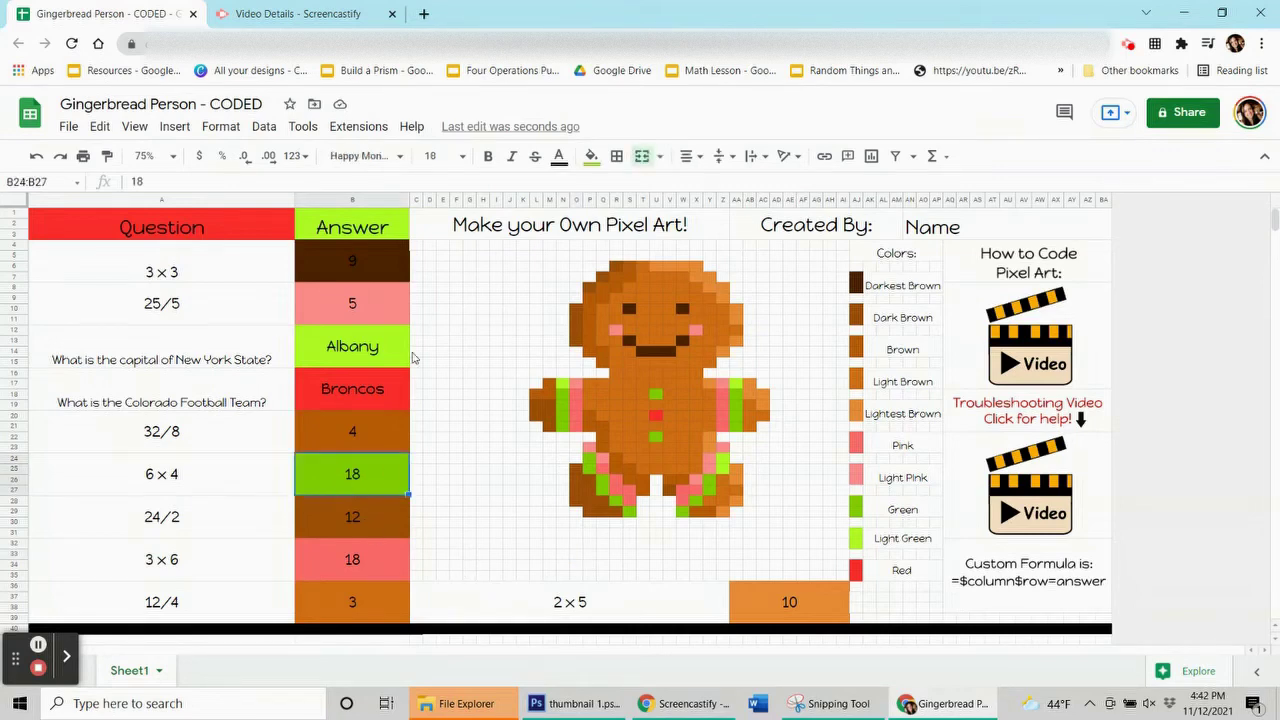
pyautogui.click(163, 487)
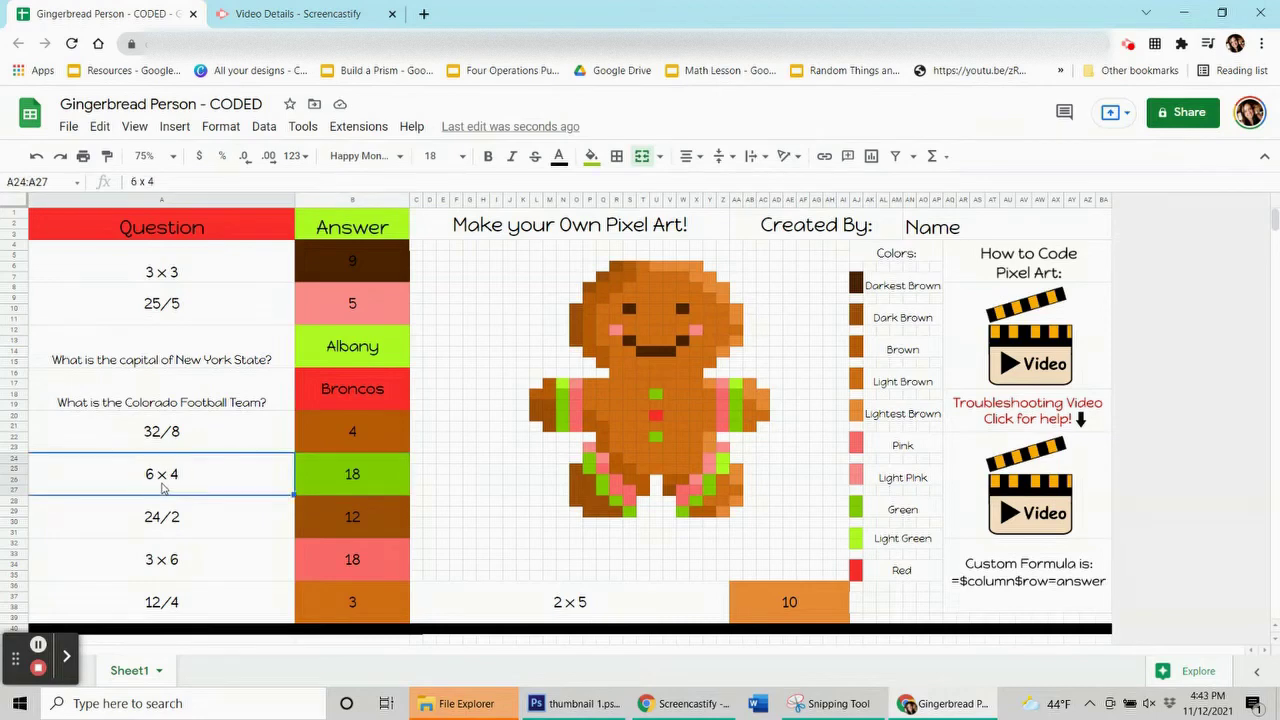
pyautogui.click(340, 475)
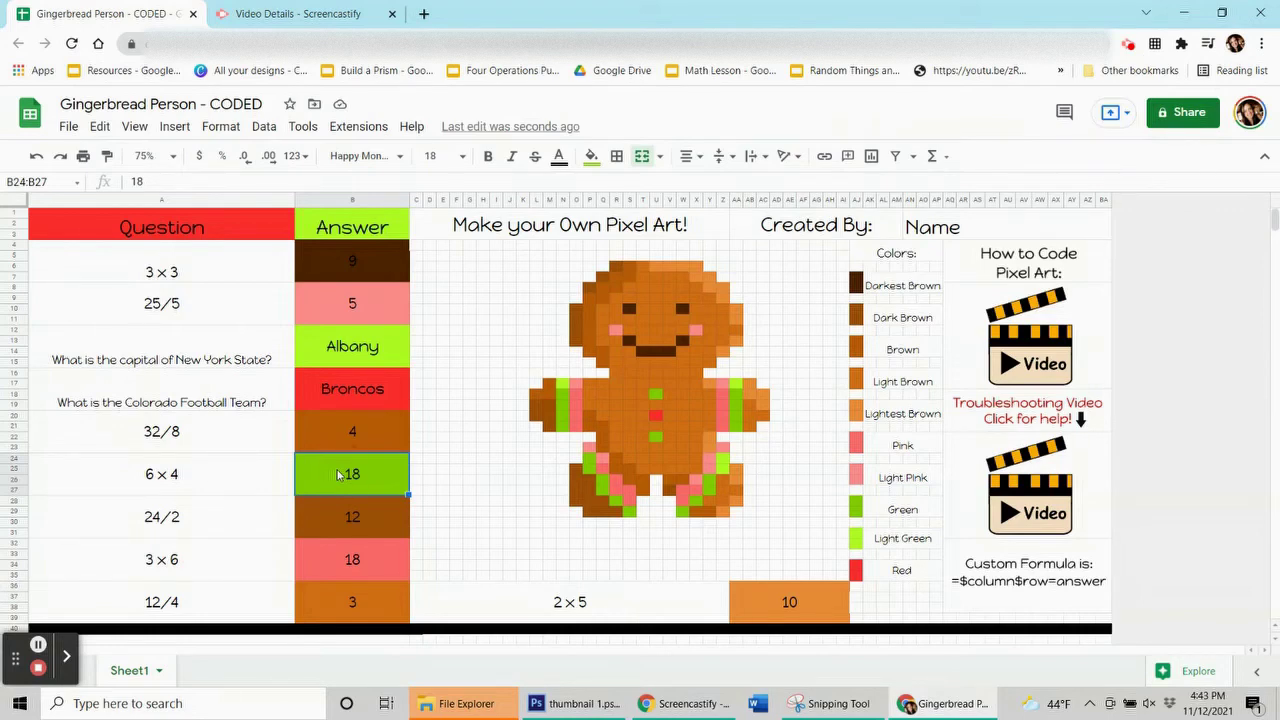
pyautogui.write('24')
pyautogui.click(352, 533)
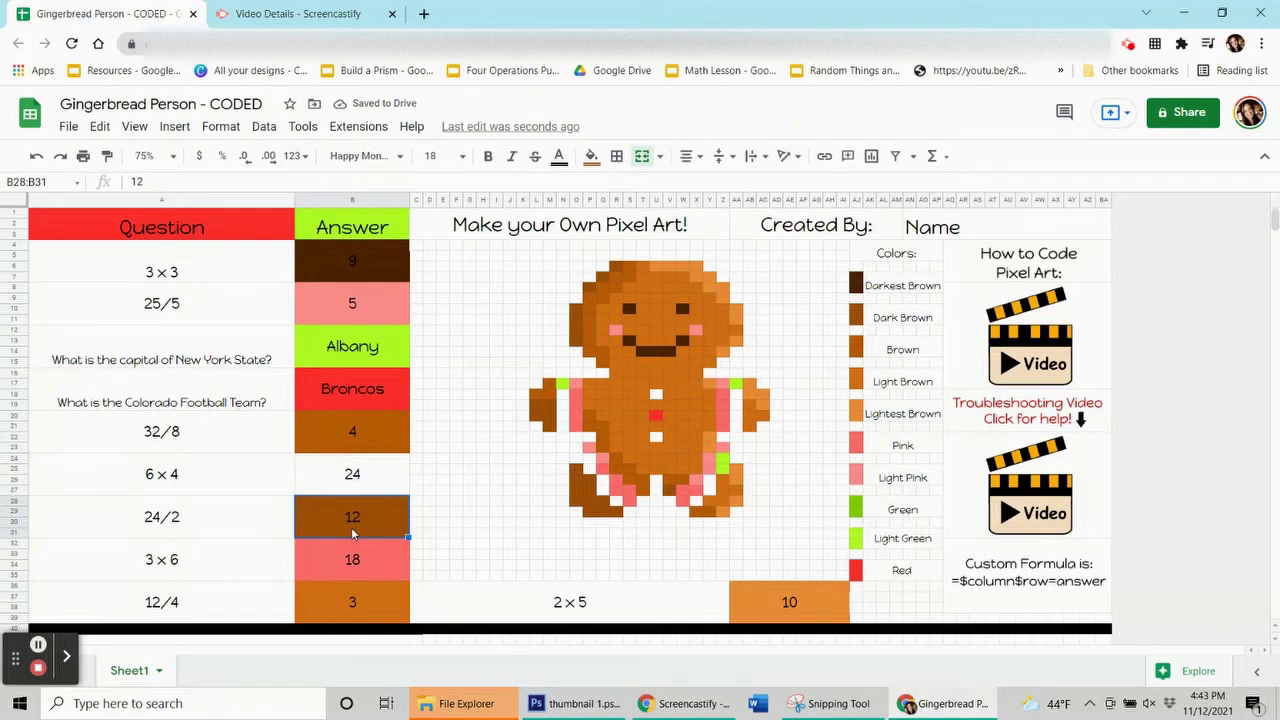
pyautogui.click(349, 494)
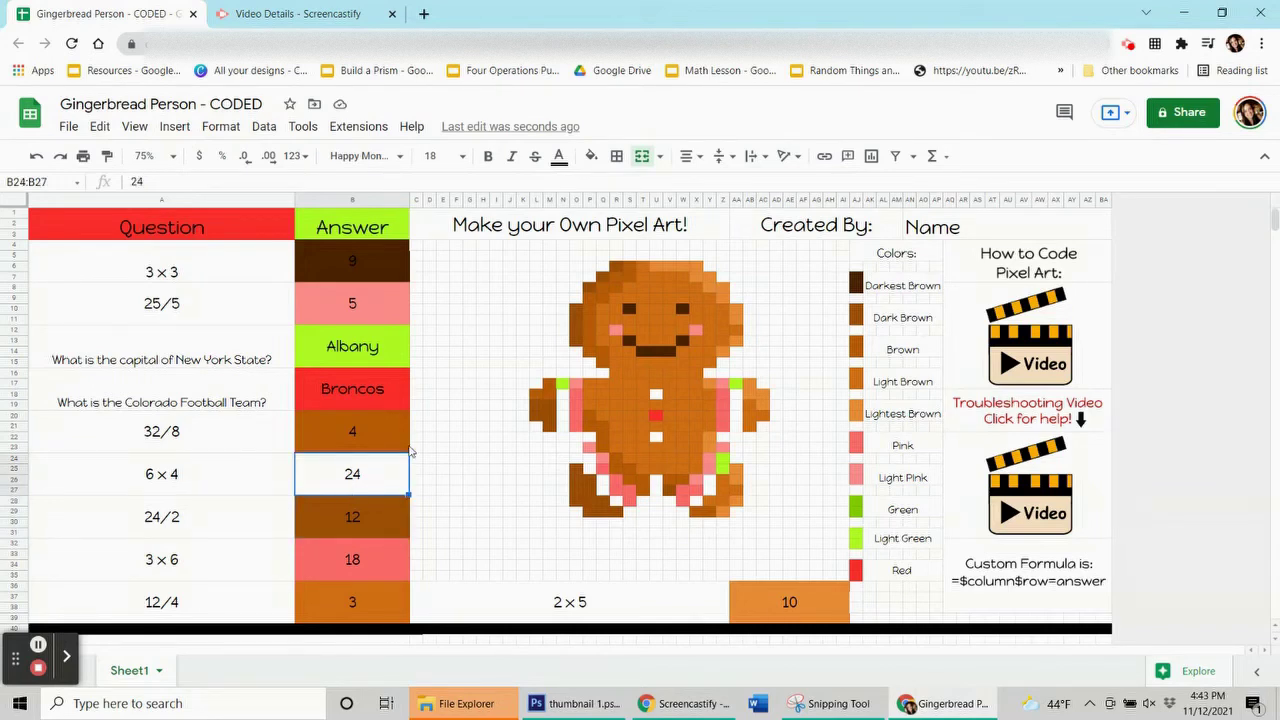
# - Change the 6 × 4 rule's formula from =$B$24=18 to =$B$24=24 and save it
pyautogui.click(222, 128)
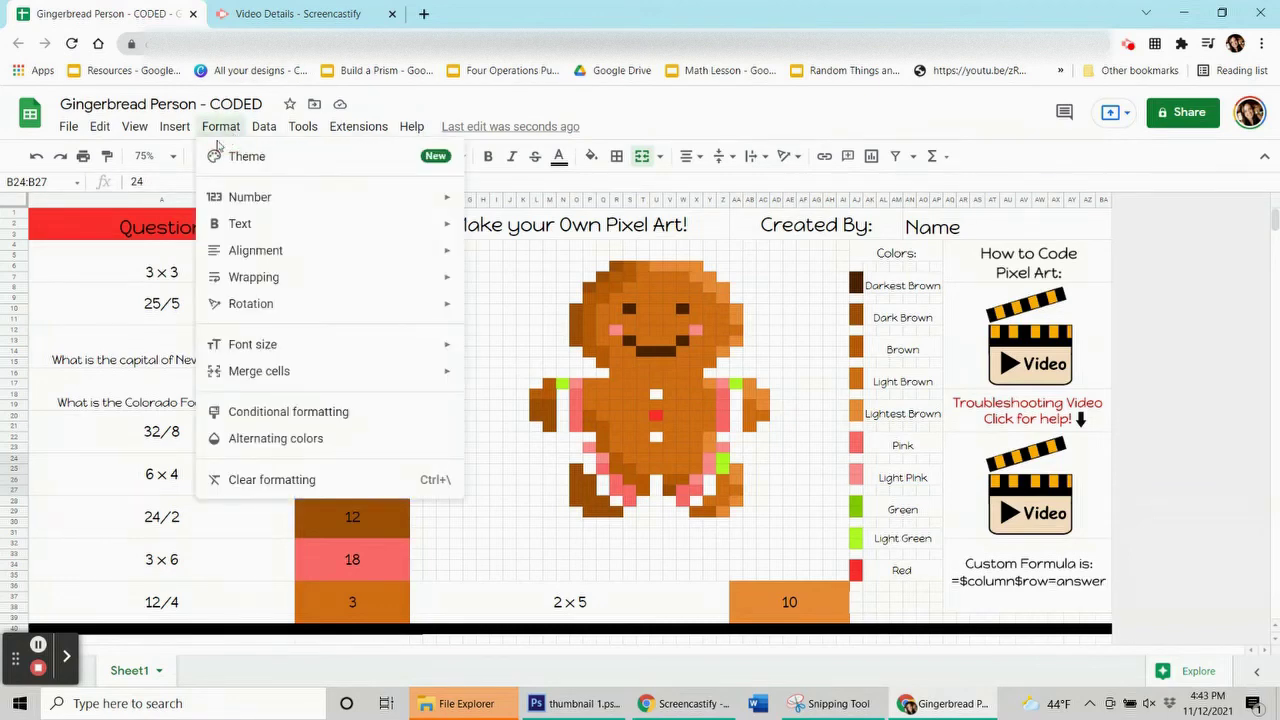
pyautogui.click(277, 409)
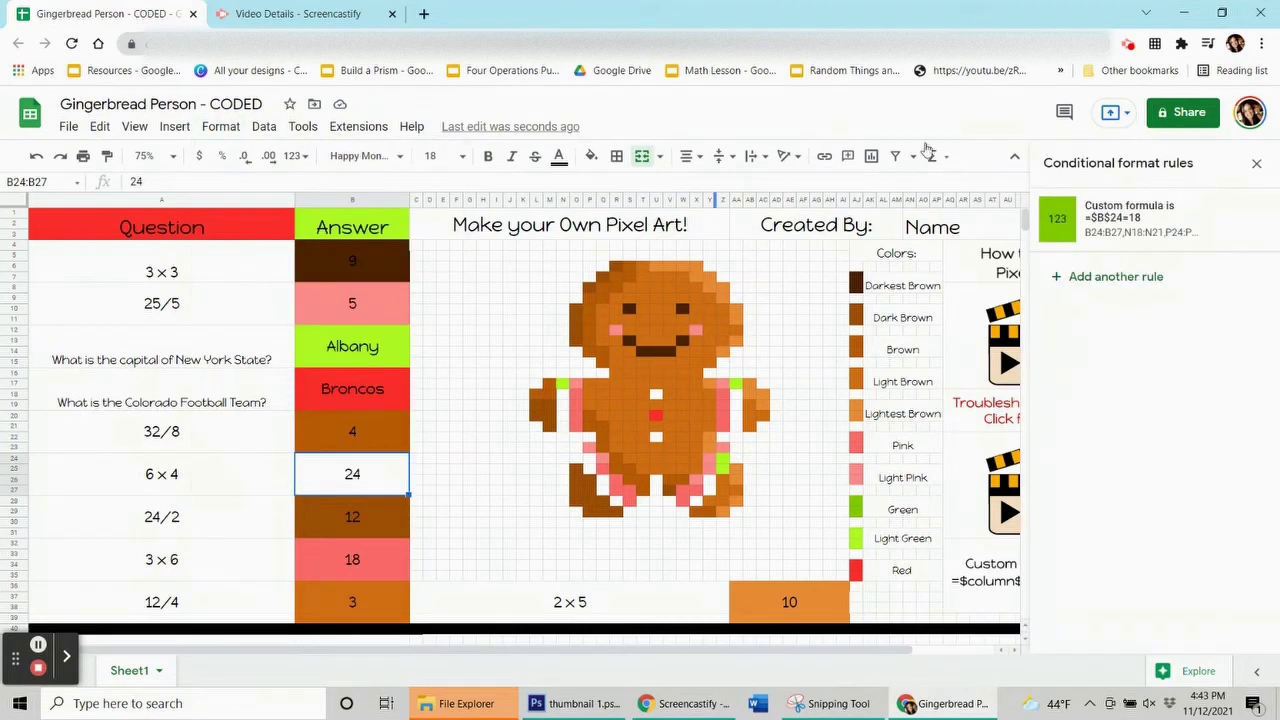
pyautogui.click(1092, 218)
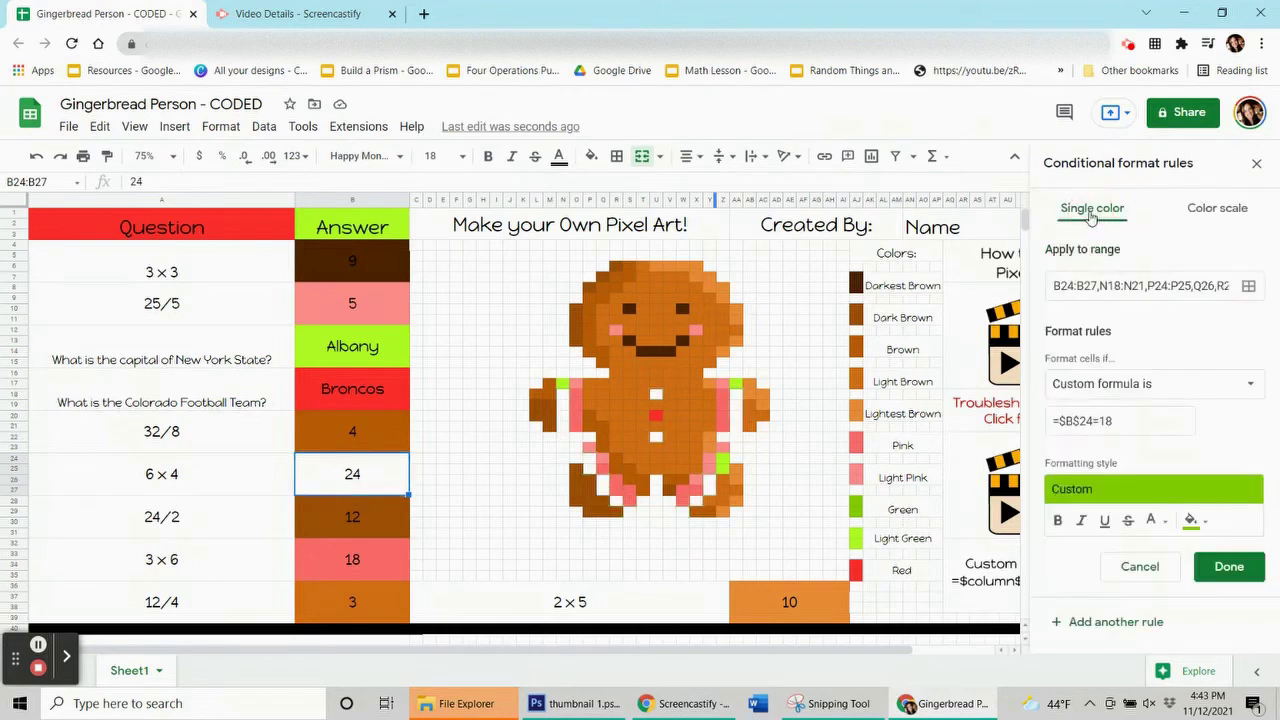
pyautogui.click(1086, 424)
pyautogui.press('BackSpace')
pyautogui.press('BackSpace')
pyautogui.write('24')
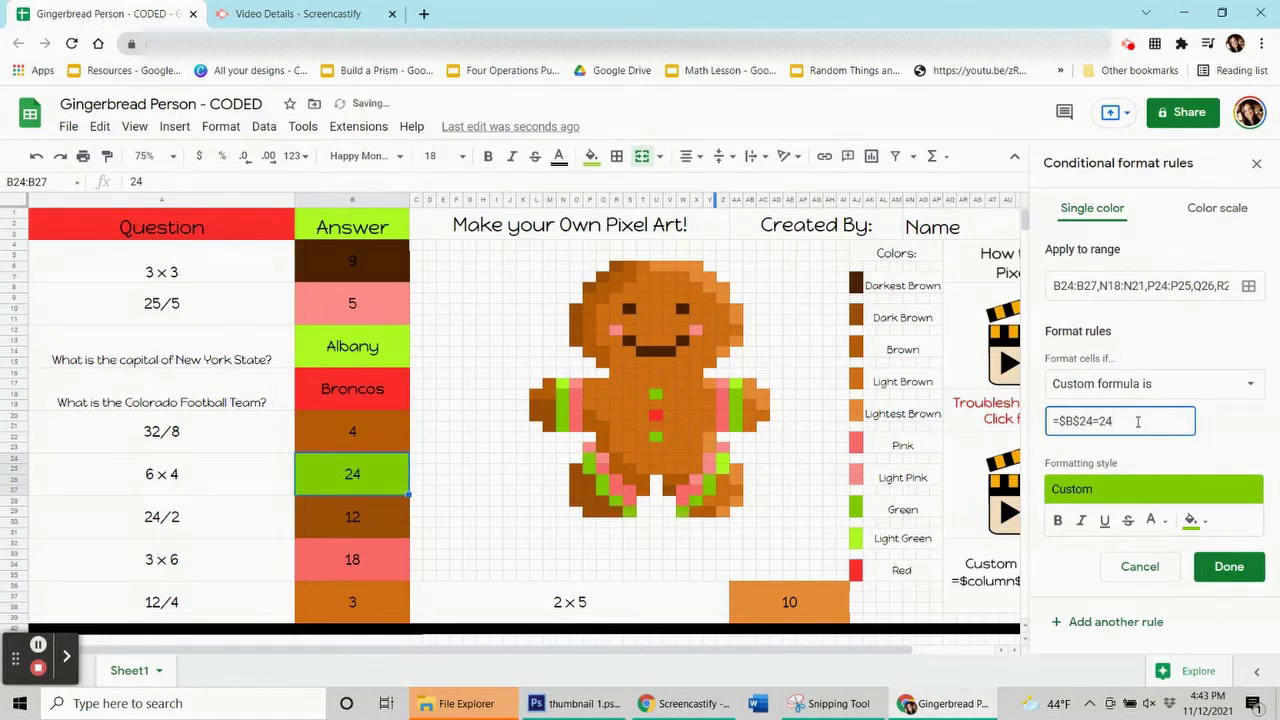
pyautogui.moveTo(1137, 421); pyautogui.dragTo(1106, 424)
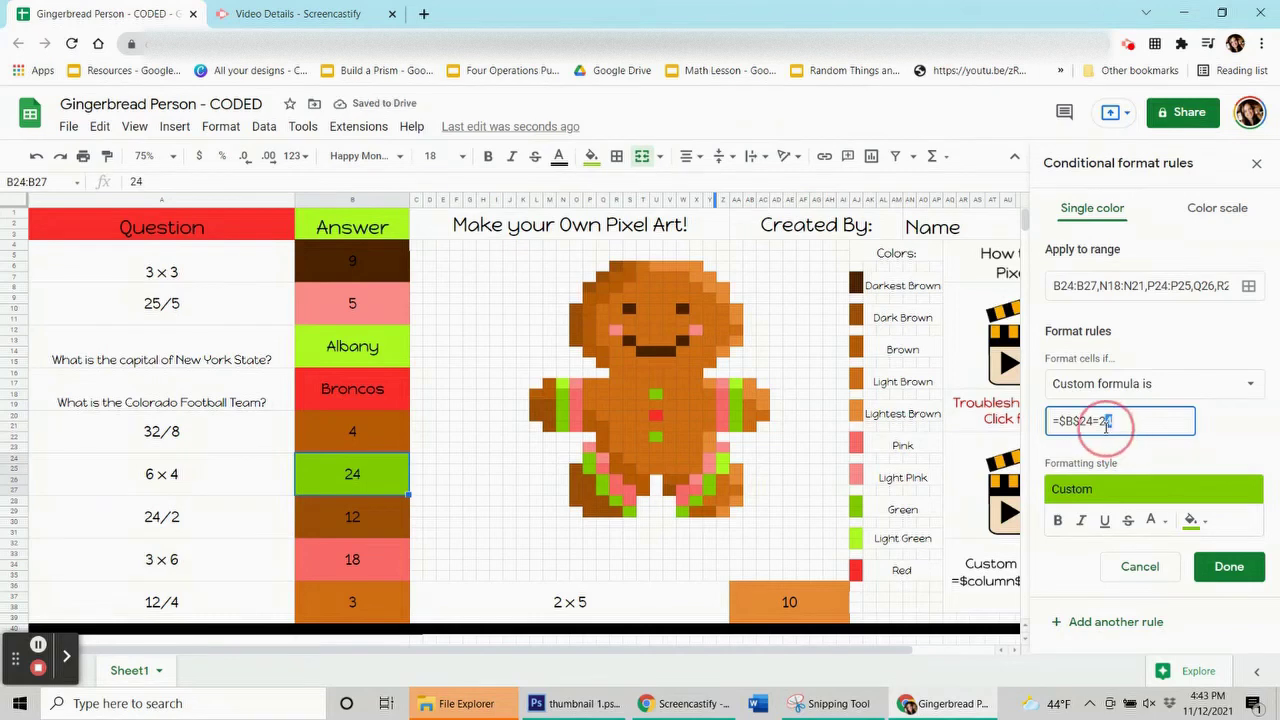
pyautogui.click(1226, 566)
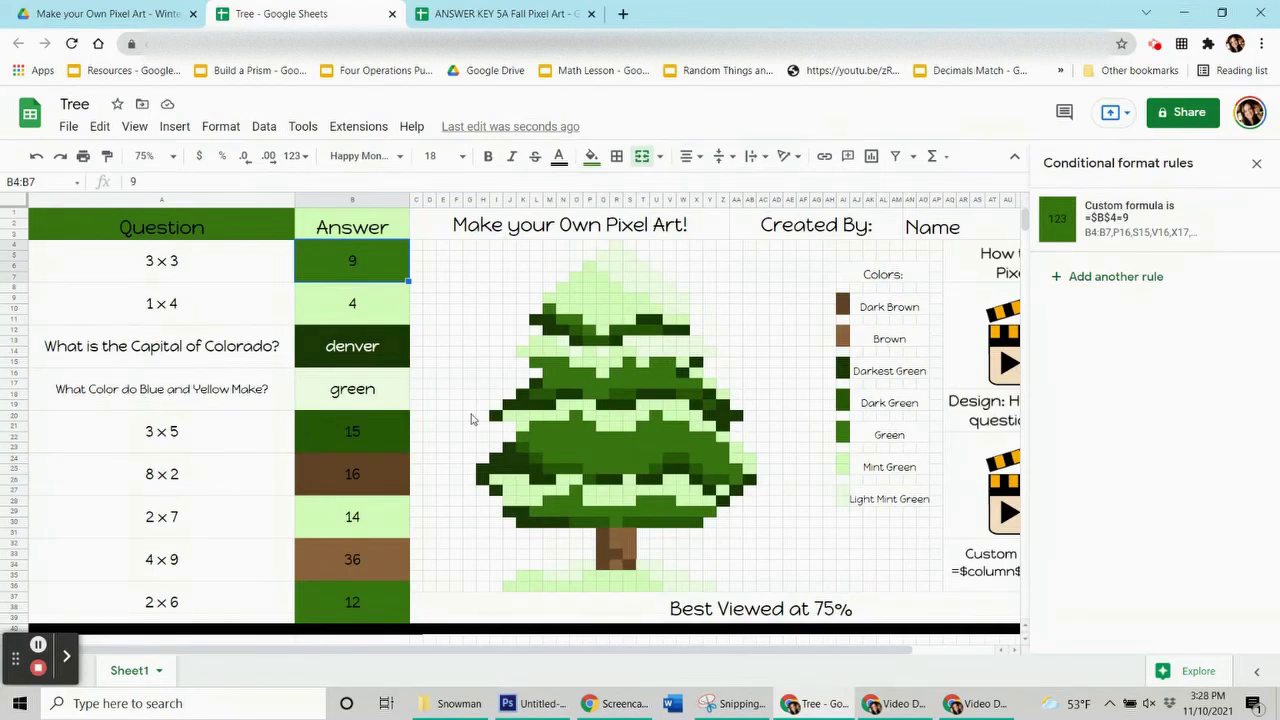
# - Select the 15 answer cell and undo its inclusion in the colour rule
pyautogui.click(382, 442)
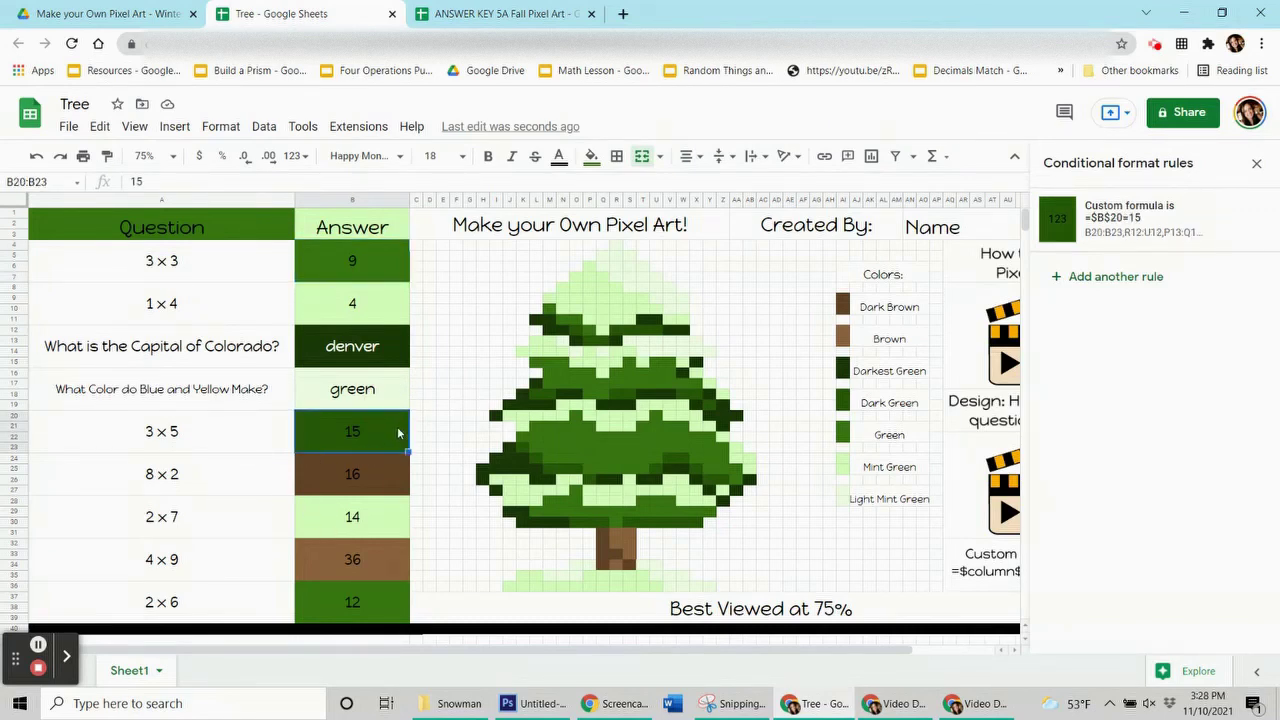
pyautogui.hotkey('ctrl', 'z')
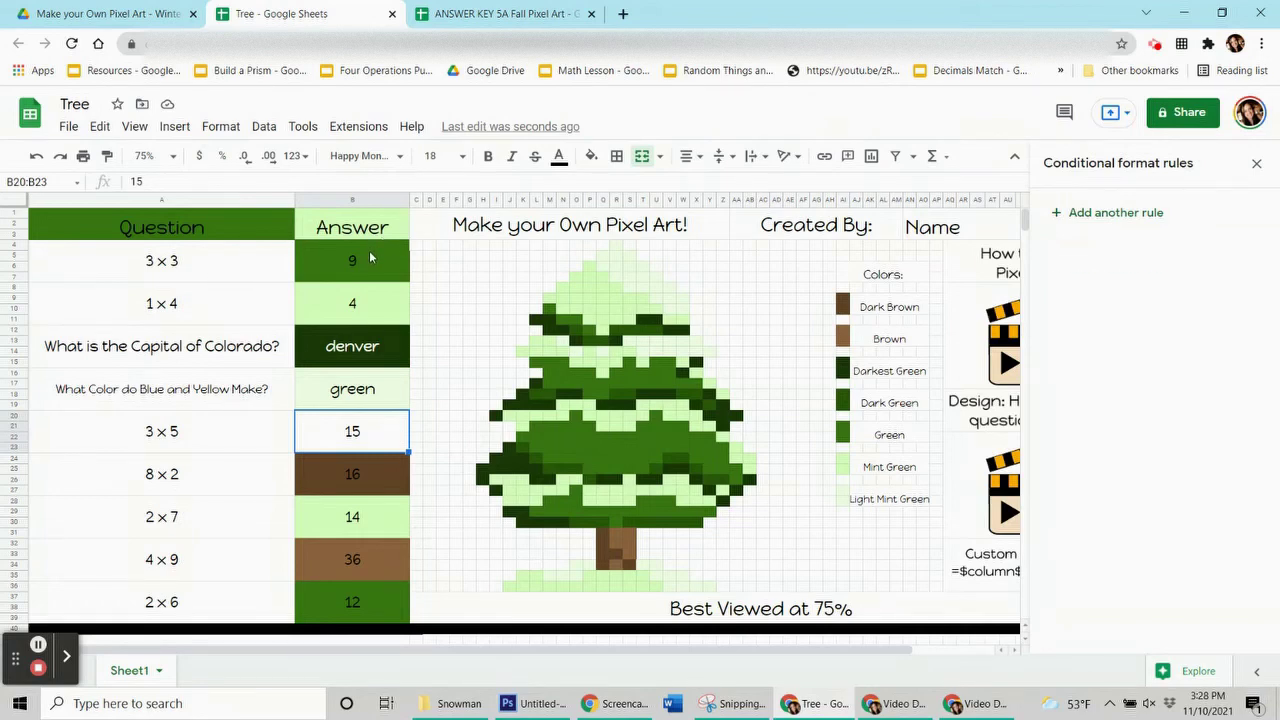
pyautogui.hotkey('ctrl', 'z')
# - Step through the remaining answers' rules, ending on the 9 answer cell
pyautogui.press('Down')
pyautogui.press('Down')
pyautogui.press('Down')
pyautogui.press('Down')
pyautogui.press('Down')
pyautogui.press('Down')
pyautogui.press('Down')
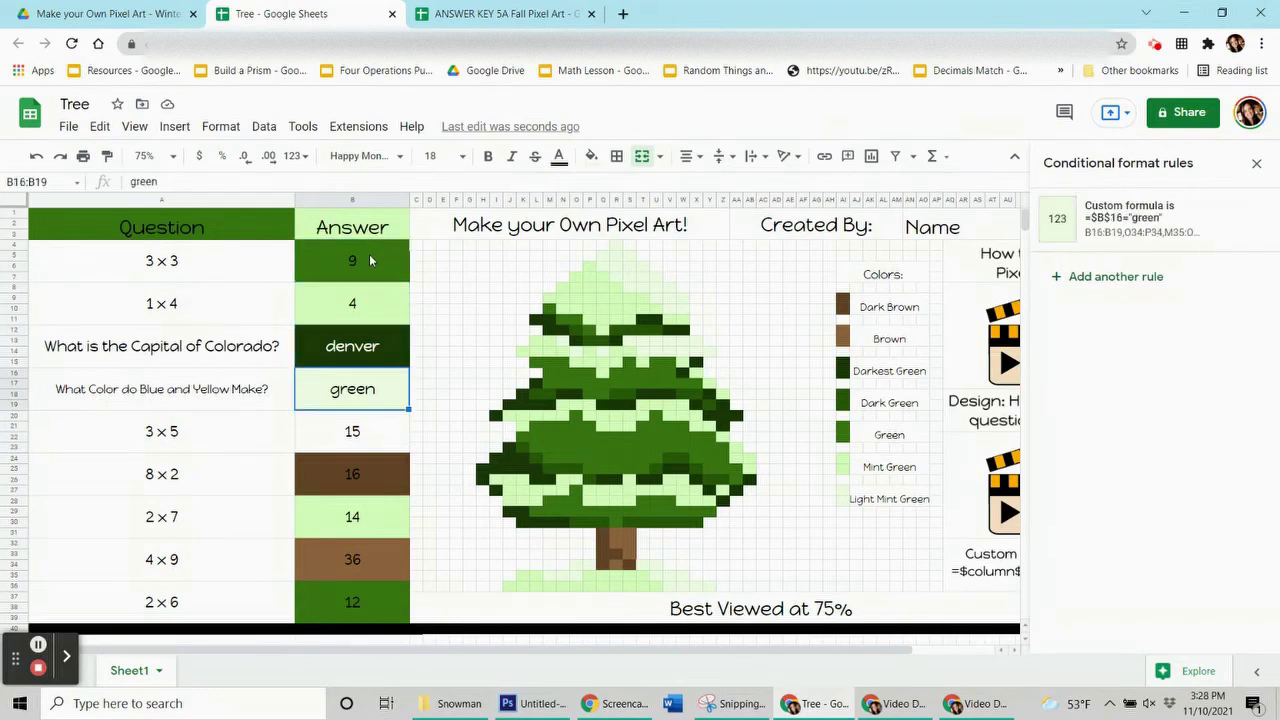
pyautogui.press('Down')
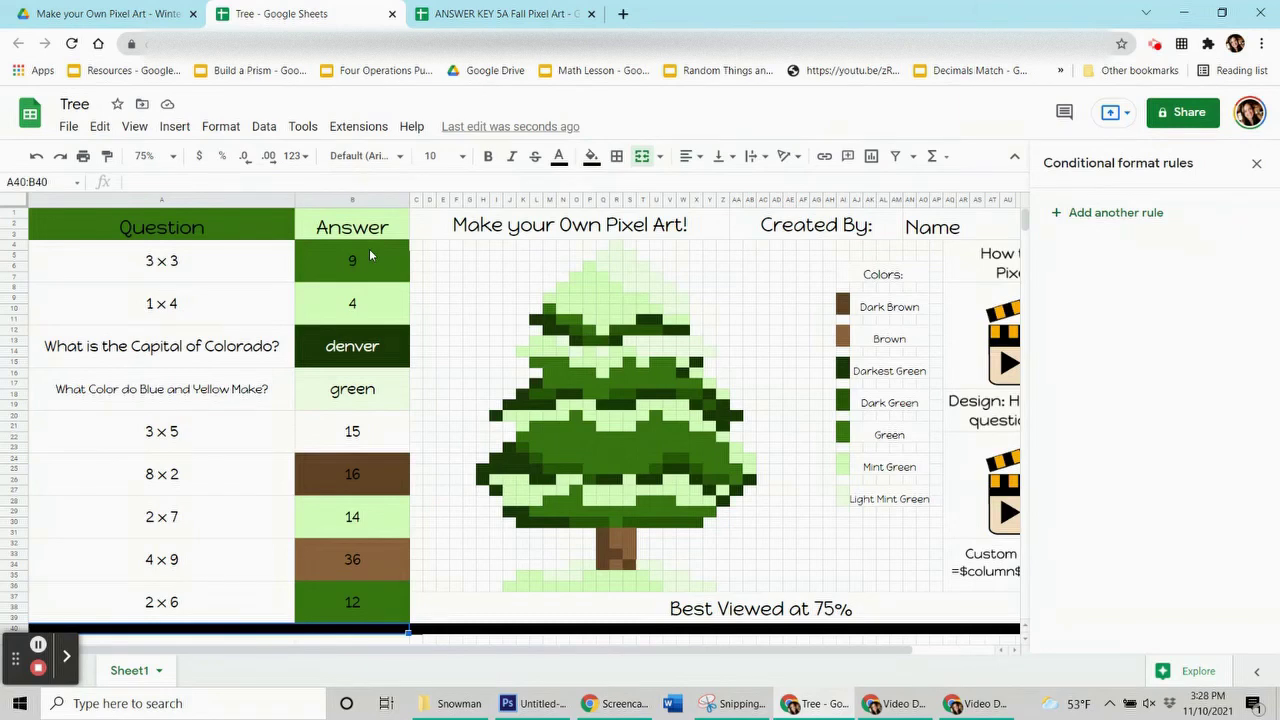
pyautogui.click(314, 435)
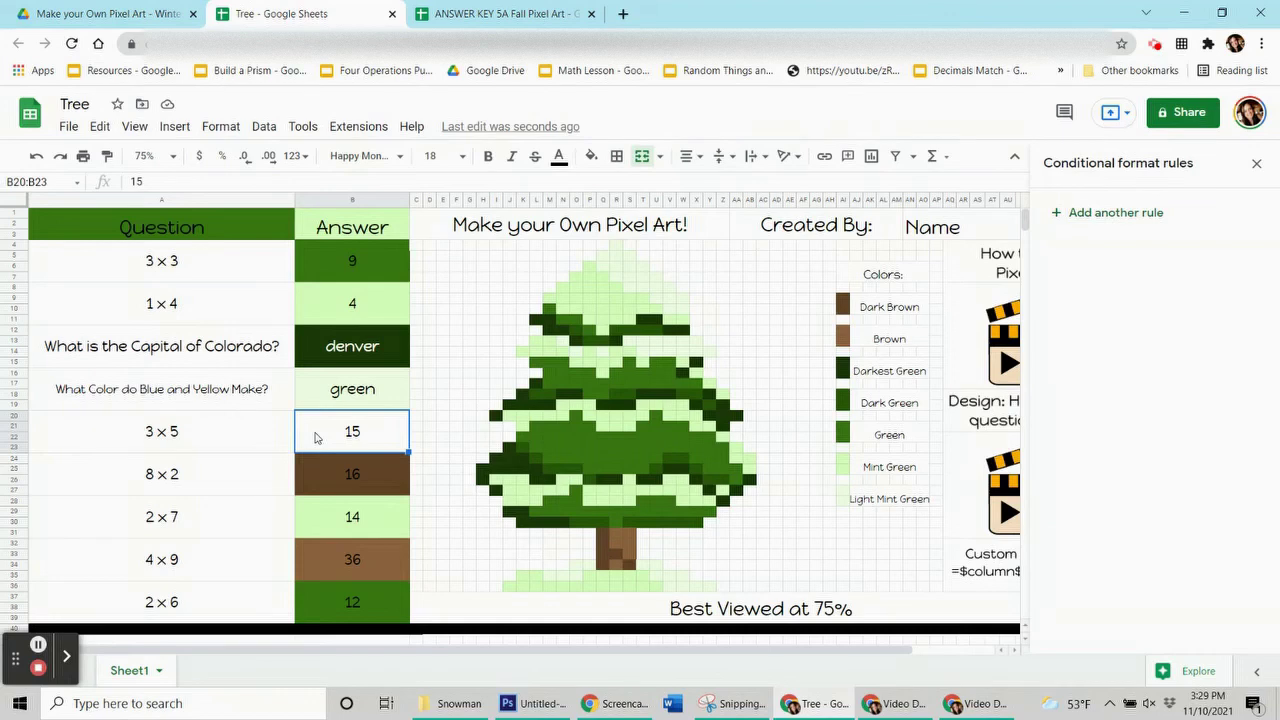
pyautogui.click(327, 271)
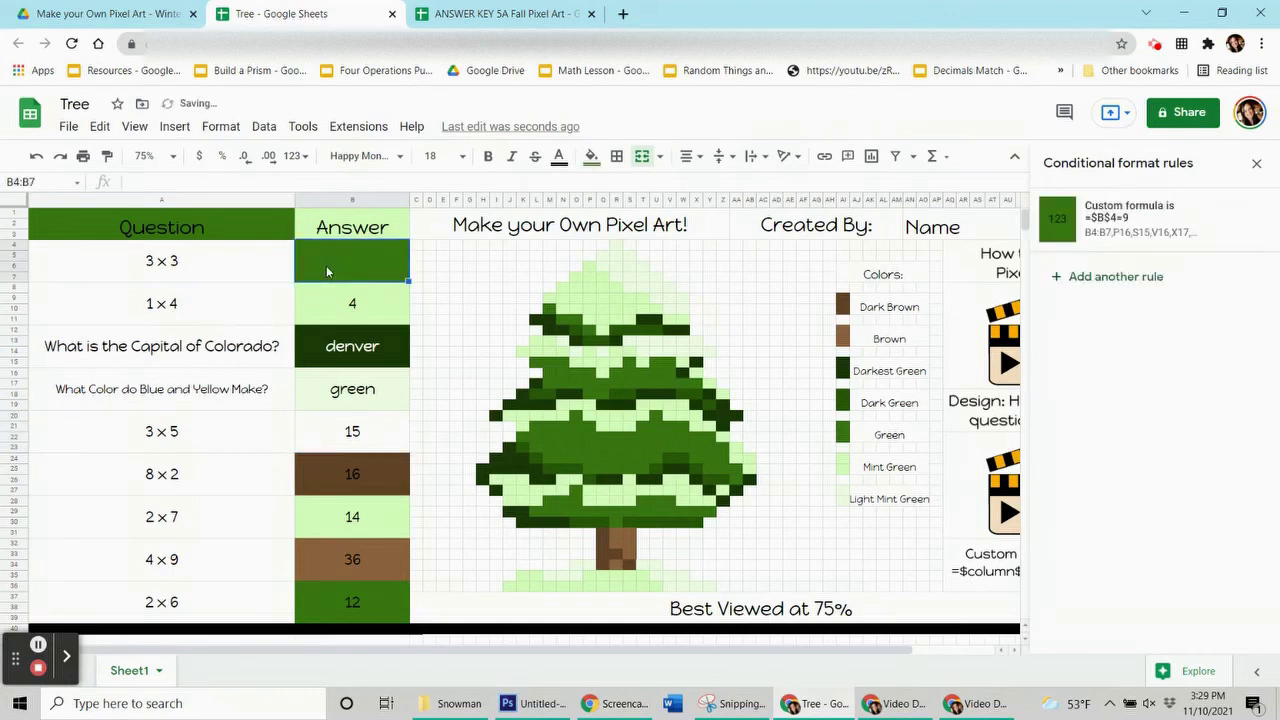
# - Clear the answers 9, 4, denver, green, 16, 14, 36 and 12, leaving only 15
pyautogui.press('Delete')
pyautogui.press('Down')
pyautogui.press('Delete')
pyautogui.press('Down')
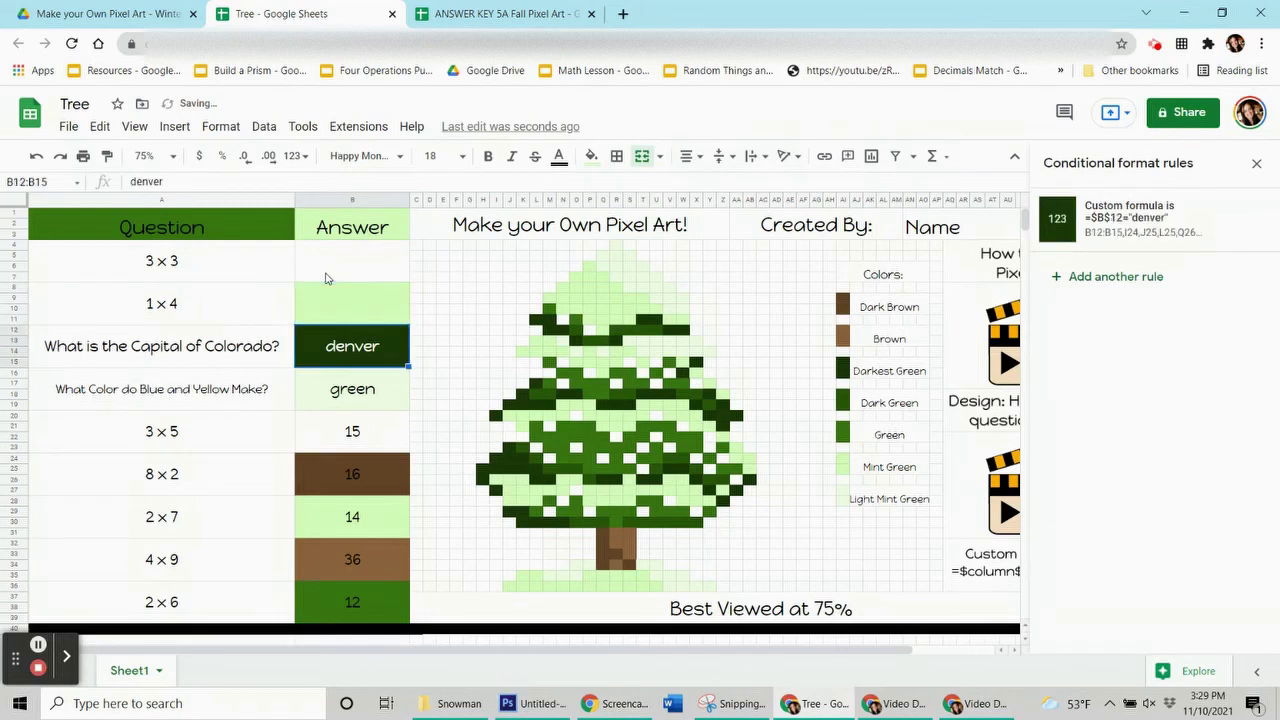
pyautogui.press('Delete')
pyautogui.press('Down')
pyautogui.press('Delete')
pyautogui.press('Down')
pyautogui.press('Down')
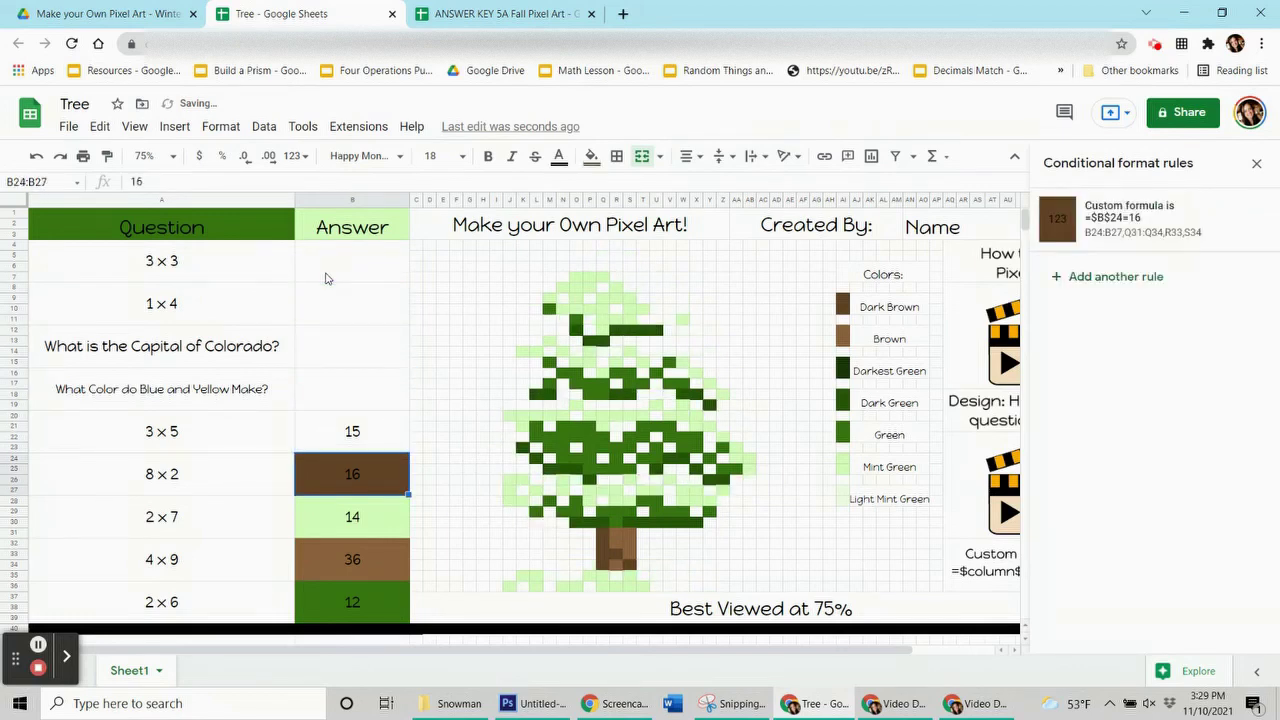
pyautogui.press('Delete')
pyautogui.press('Down')
pyautogui.press('Delete')
pyautogui.press('Down')
pyautogui.press('Delete')
pyautogui.press('Down')
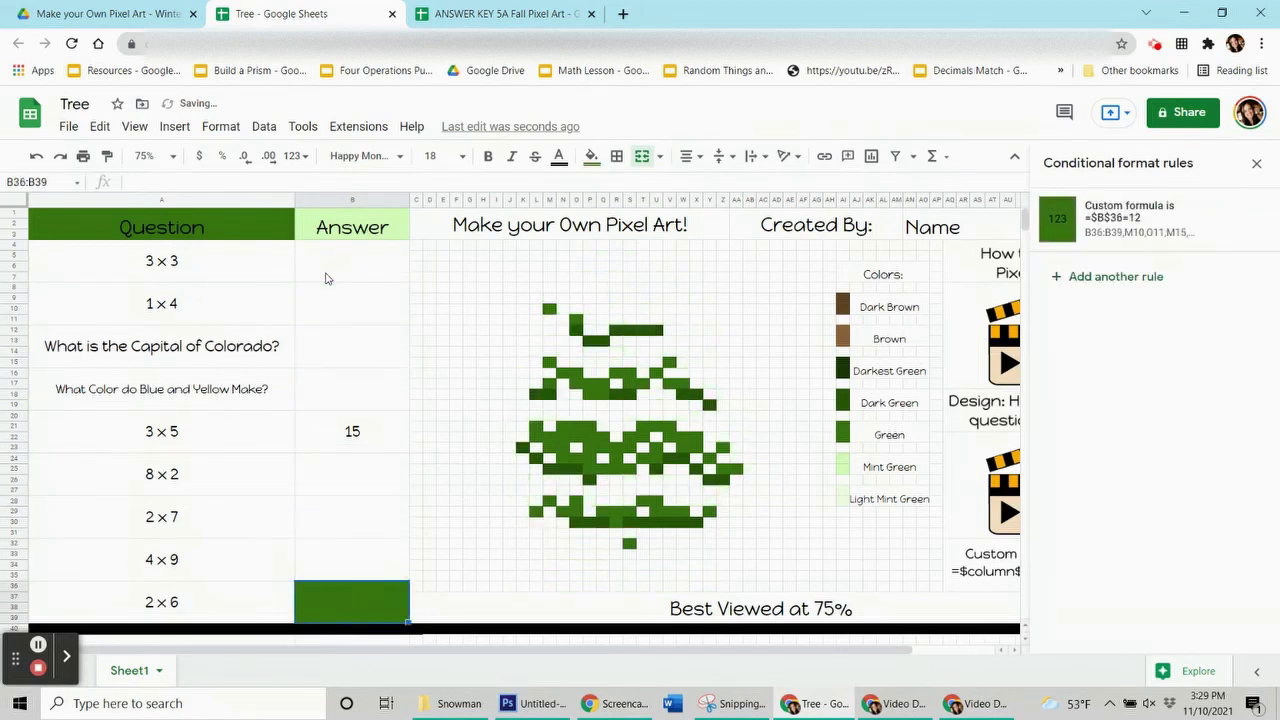
pyautogui.press('Delete')
pyautogui.press('Up')
pyautogui.press('Up')
pyautogui.press('Up')
pyautogui.press('Up')
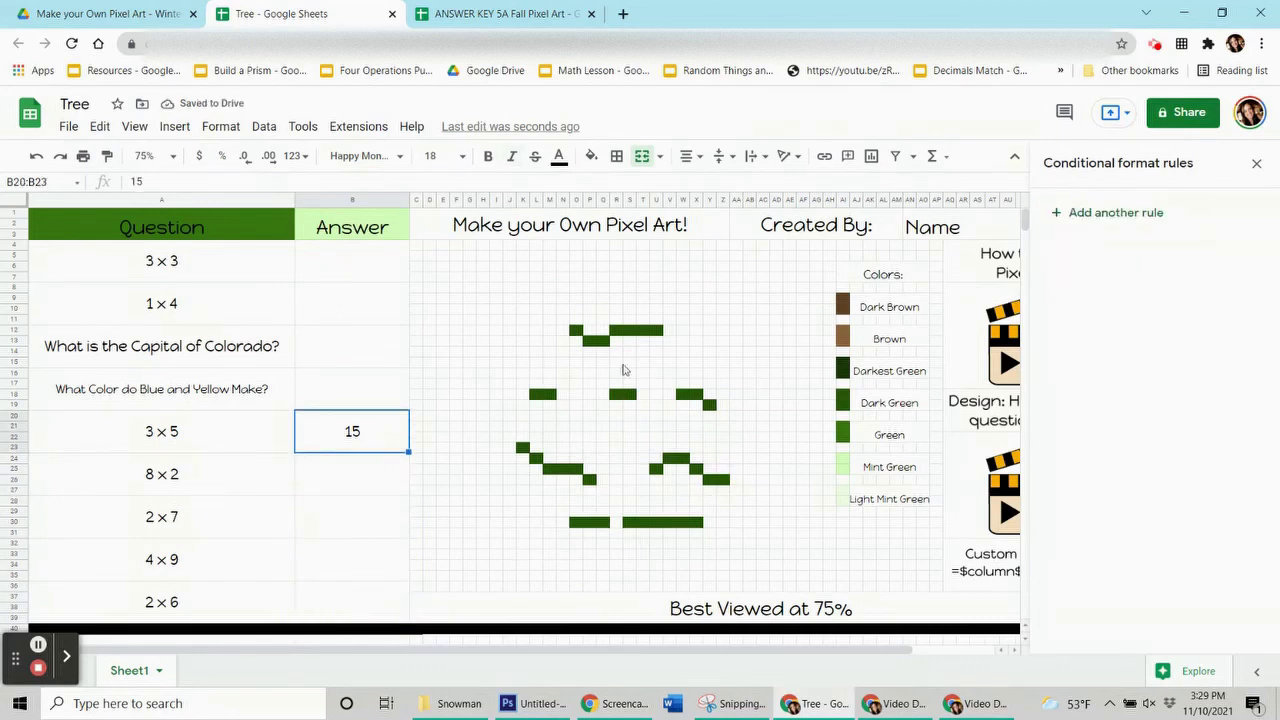
pyautogui.click(616, 331)
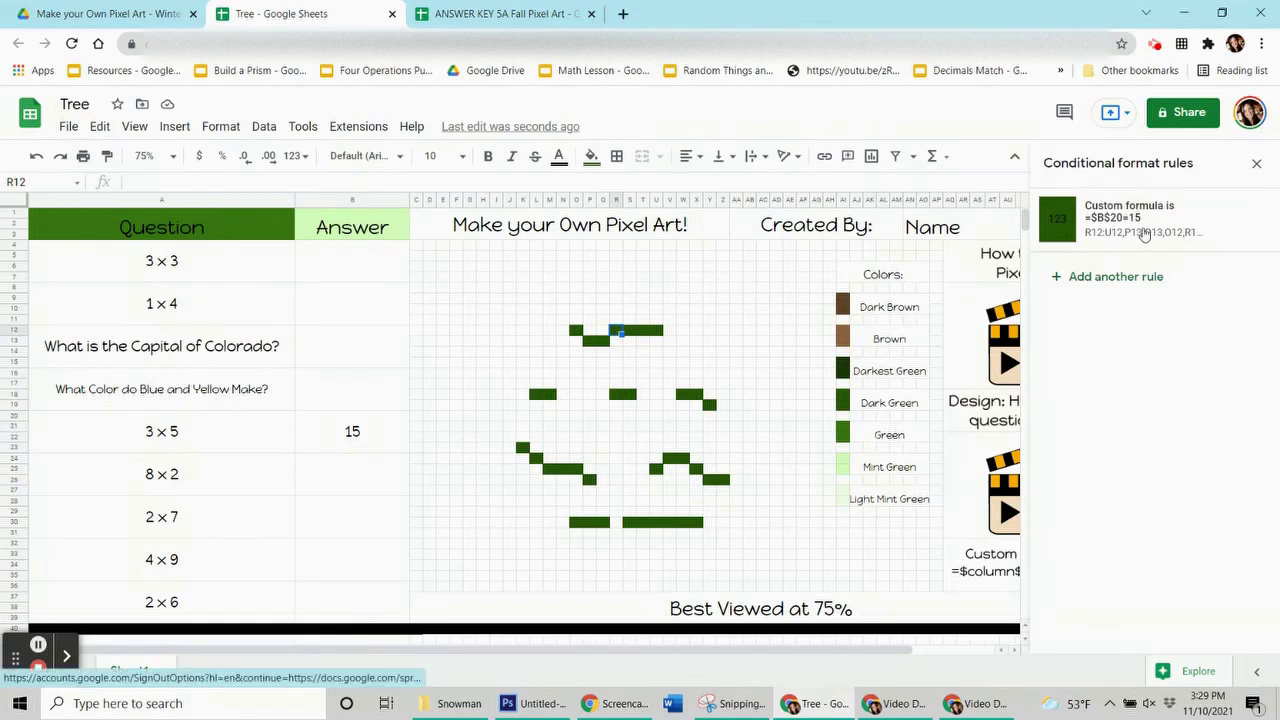
# - Add the 15 answer cell to the =$B$20=15 rule's ranges
pyautogui.click(1118, 205)
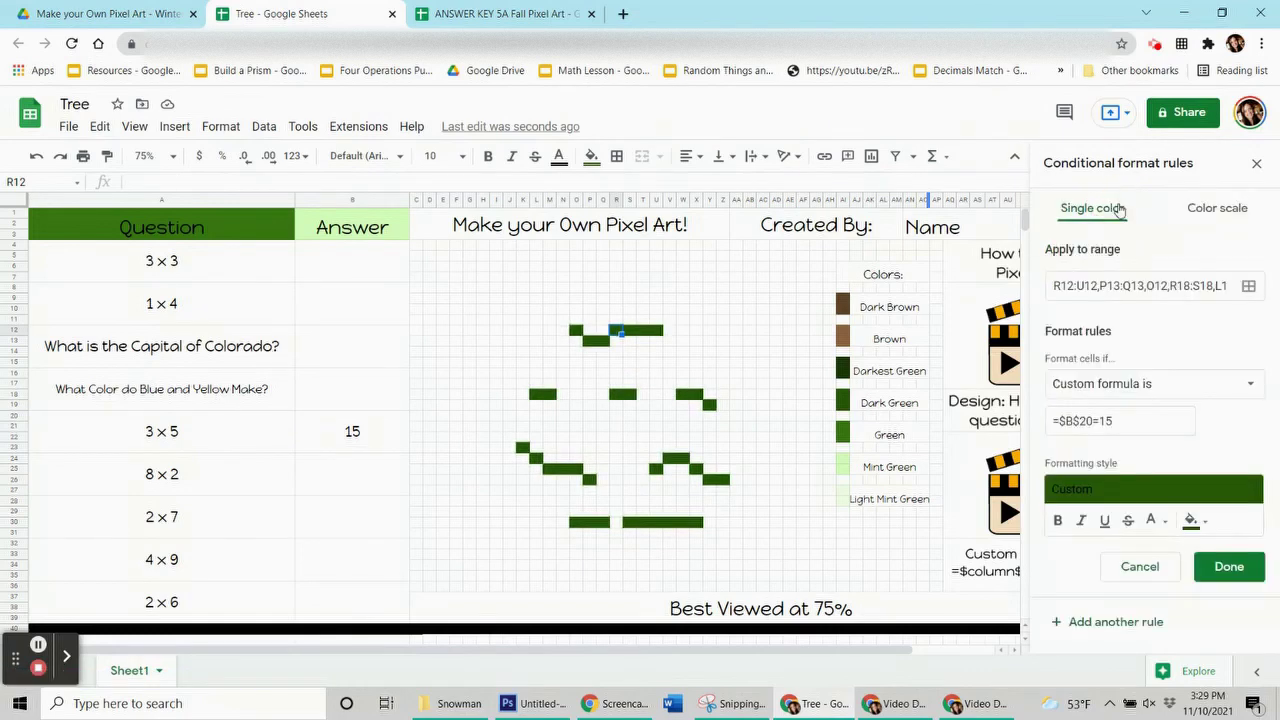
pyautogui.click(1248, 286)
pyautogui.moveTo(620, 180); pyautogui.dragTo(908, 148)
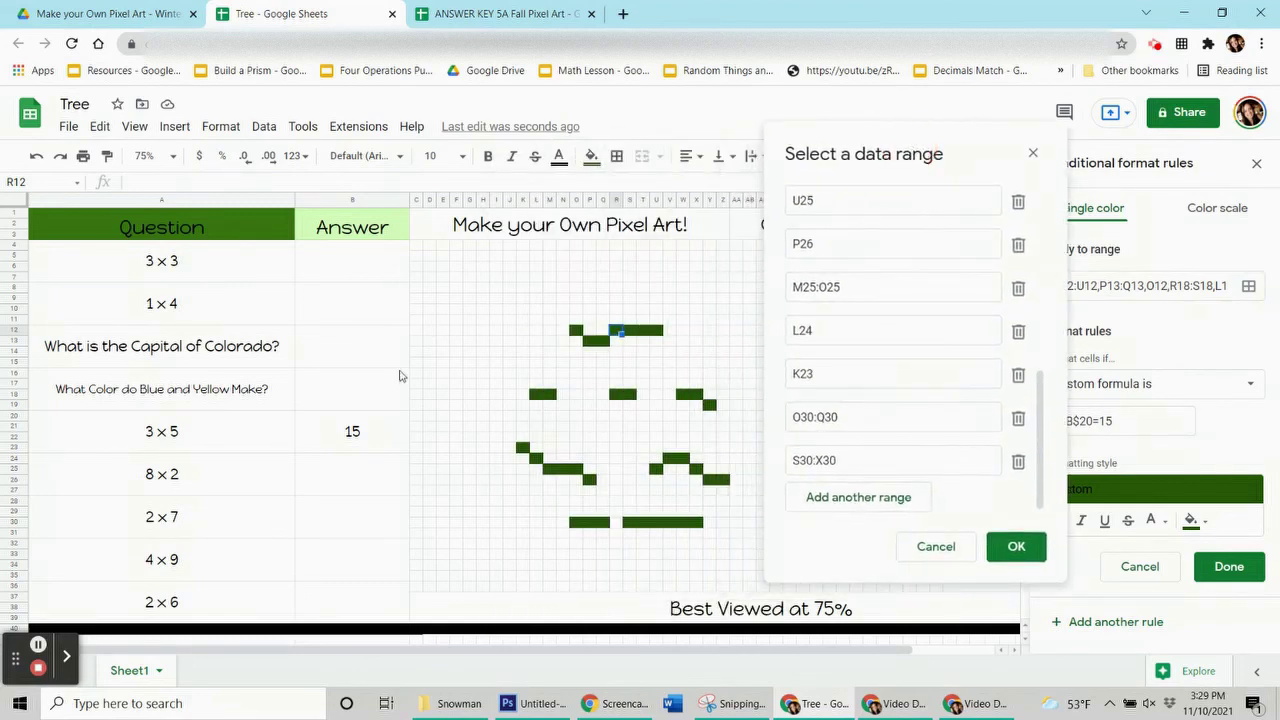
pyautogui.click(374, 427)
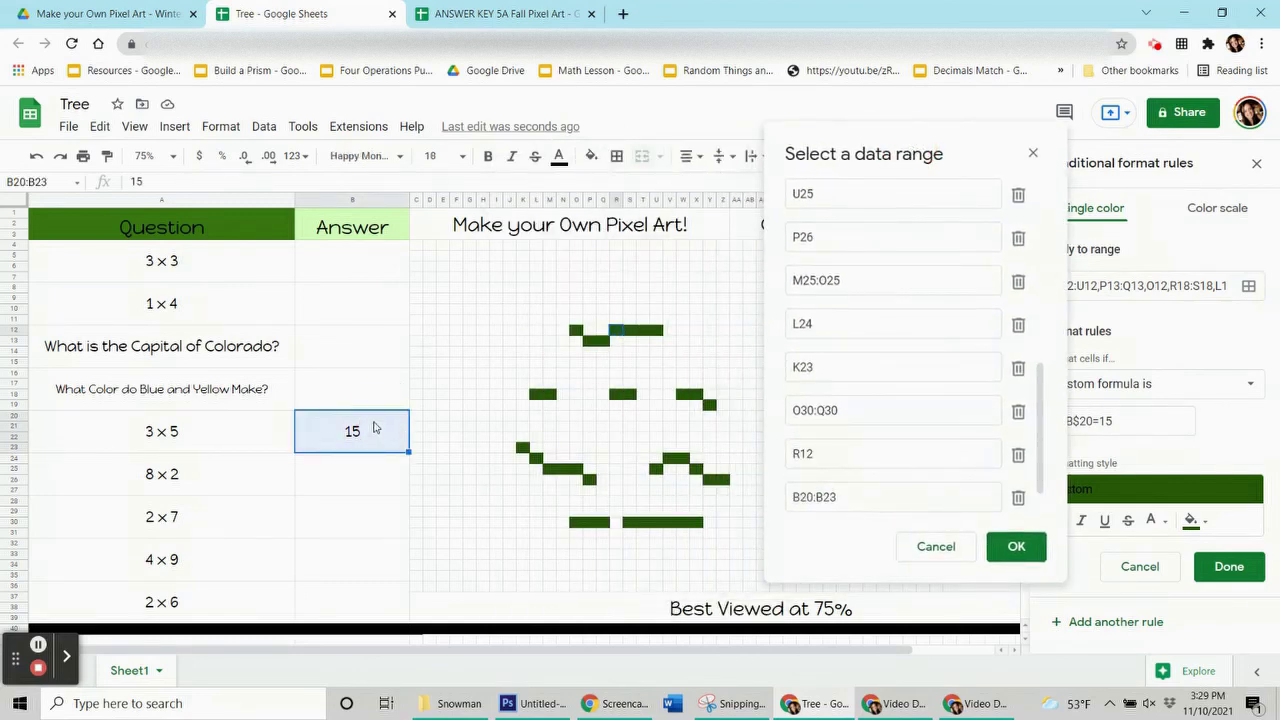
pyautogui.click(1016, 555)
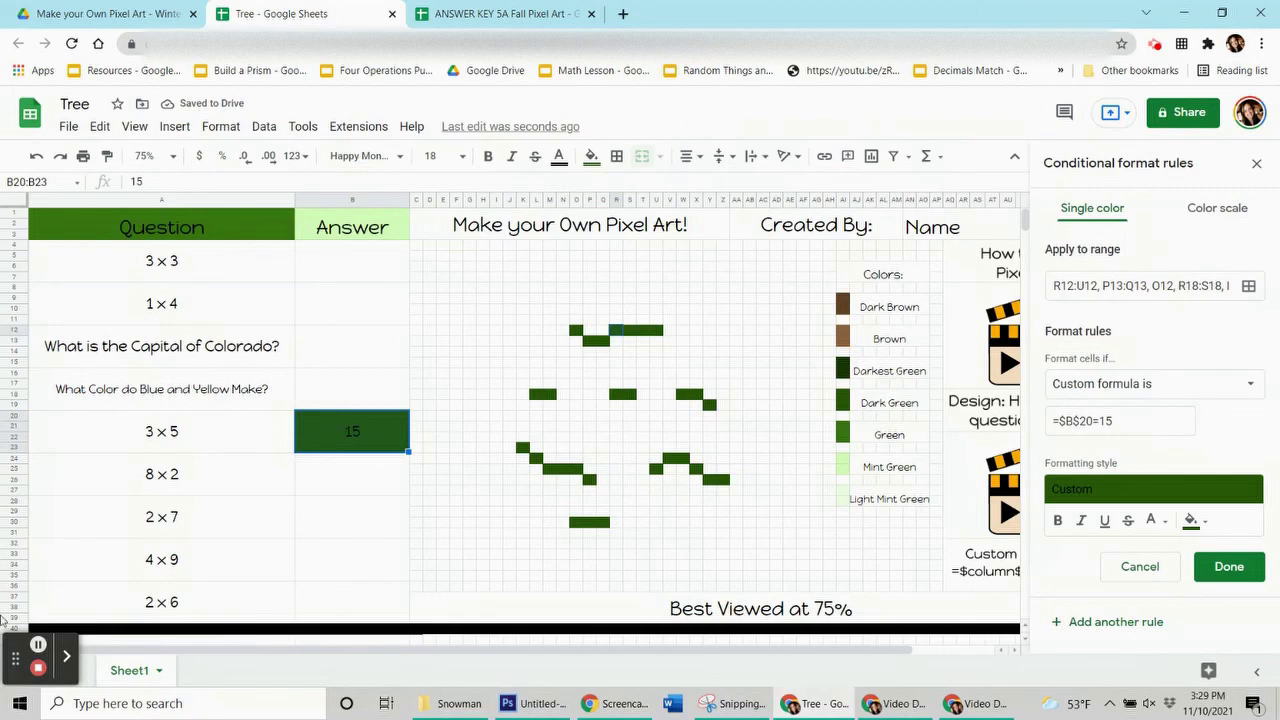
# - Check the 16 and 15 answer cells to confirm their colour rules
pyautogui.click(38, 645)
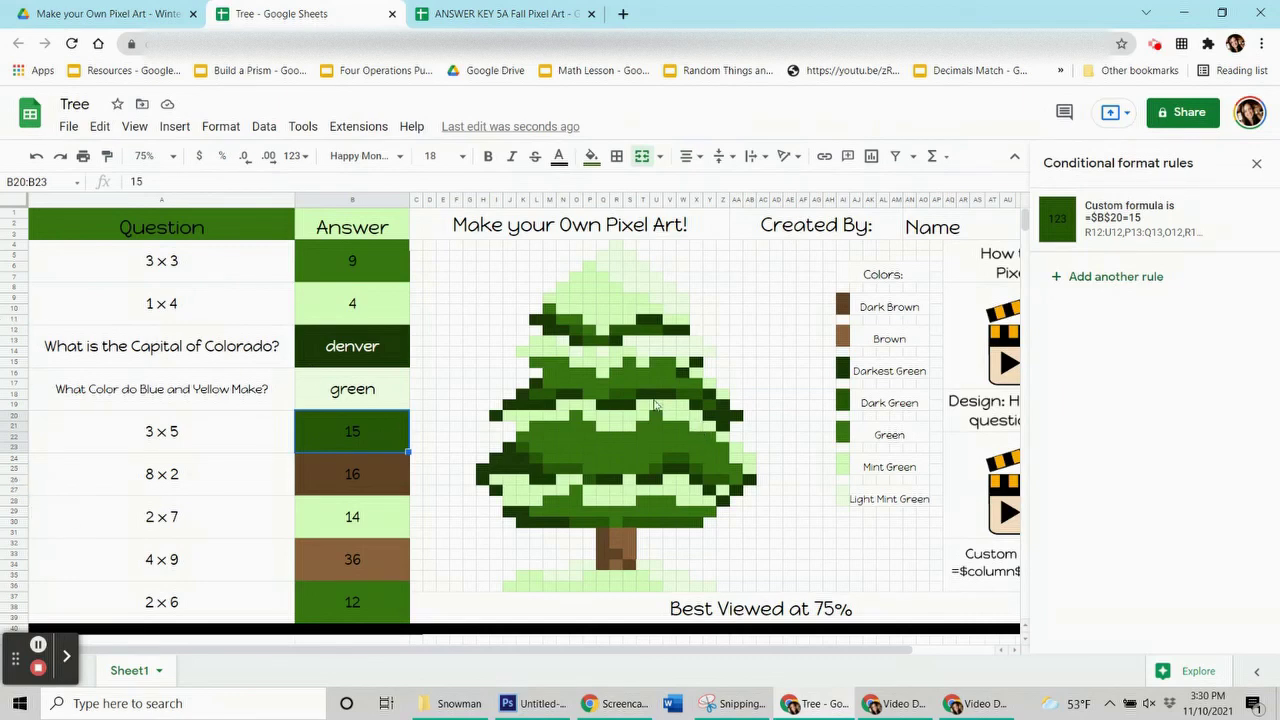
pyautogui.click(375, 481)
pyautogui.click(379, 446)
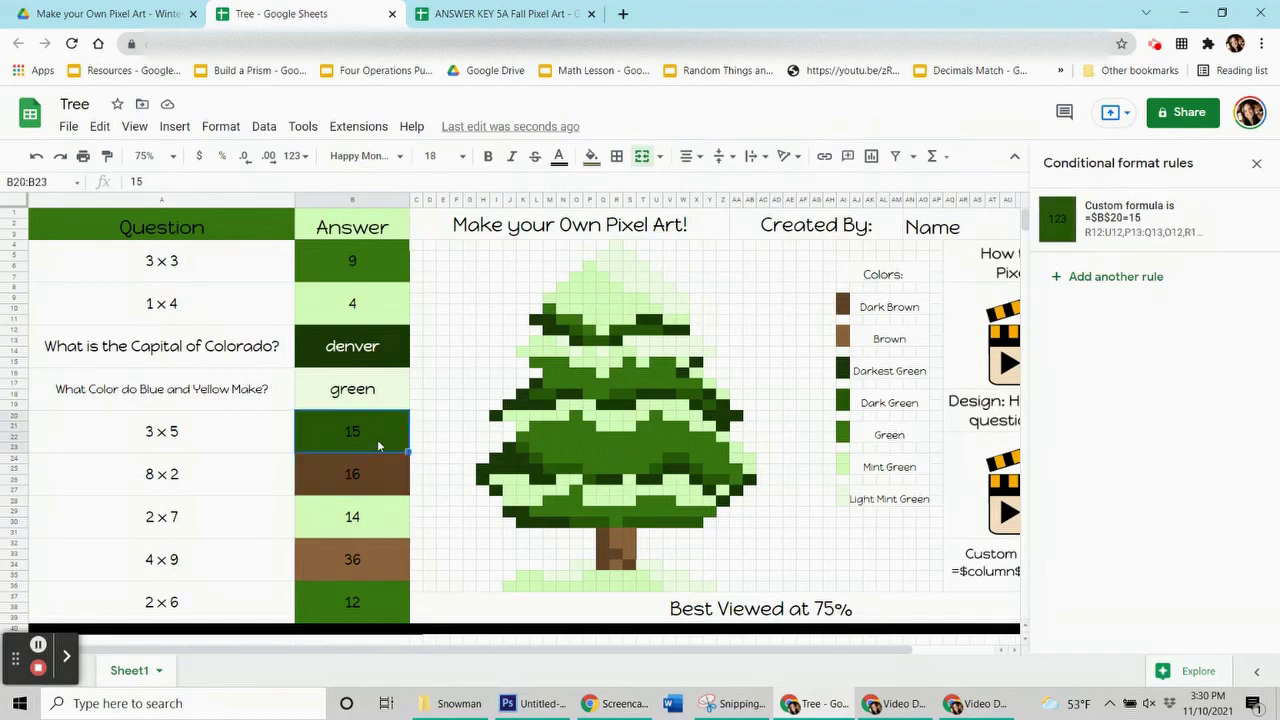